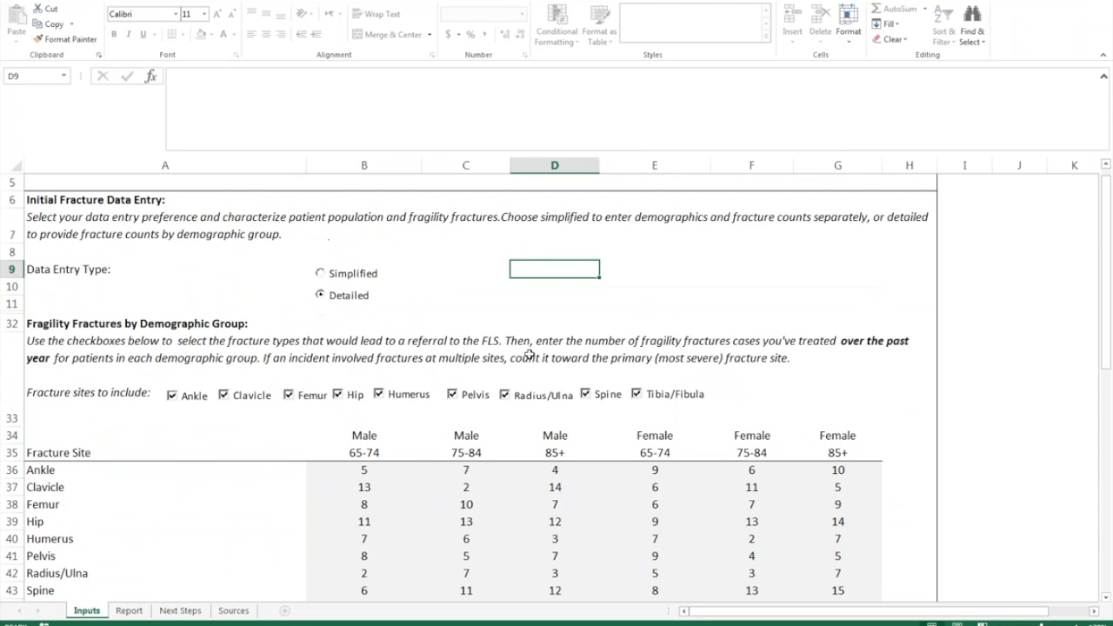
ctrl+scroll(529, 355, down, 2)
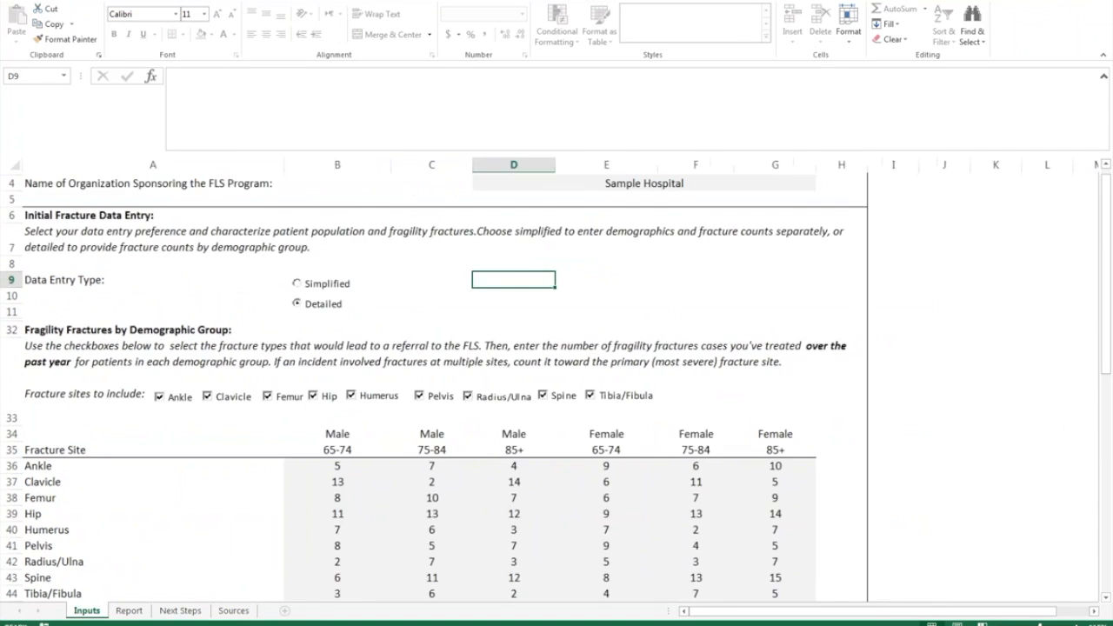
scroll(520, 361, down, 1)
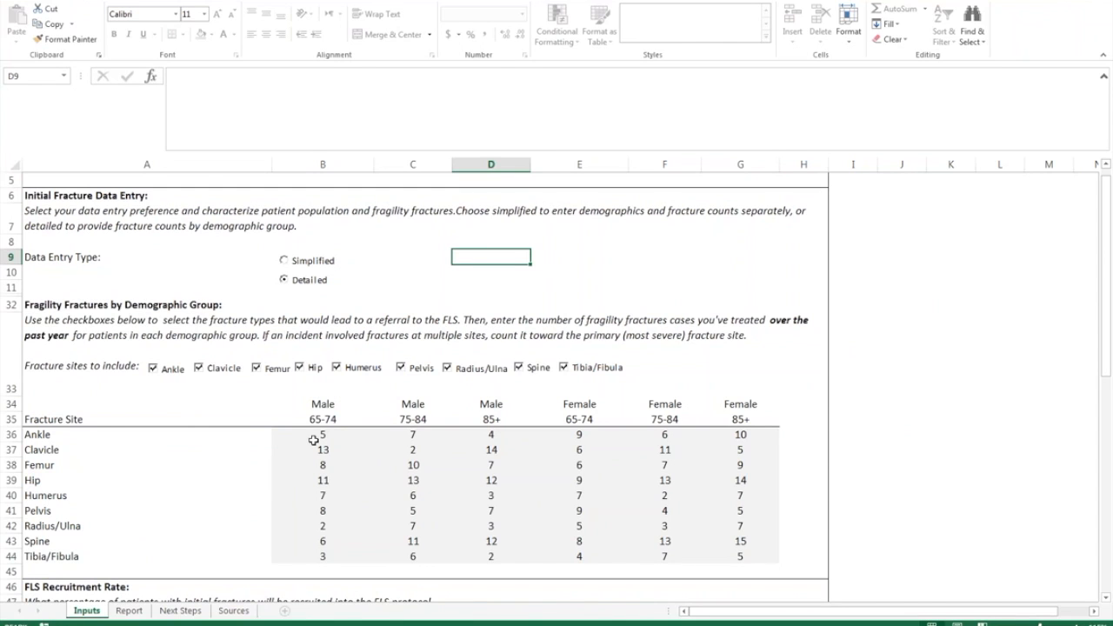
drag(323, 436, 739, 560)
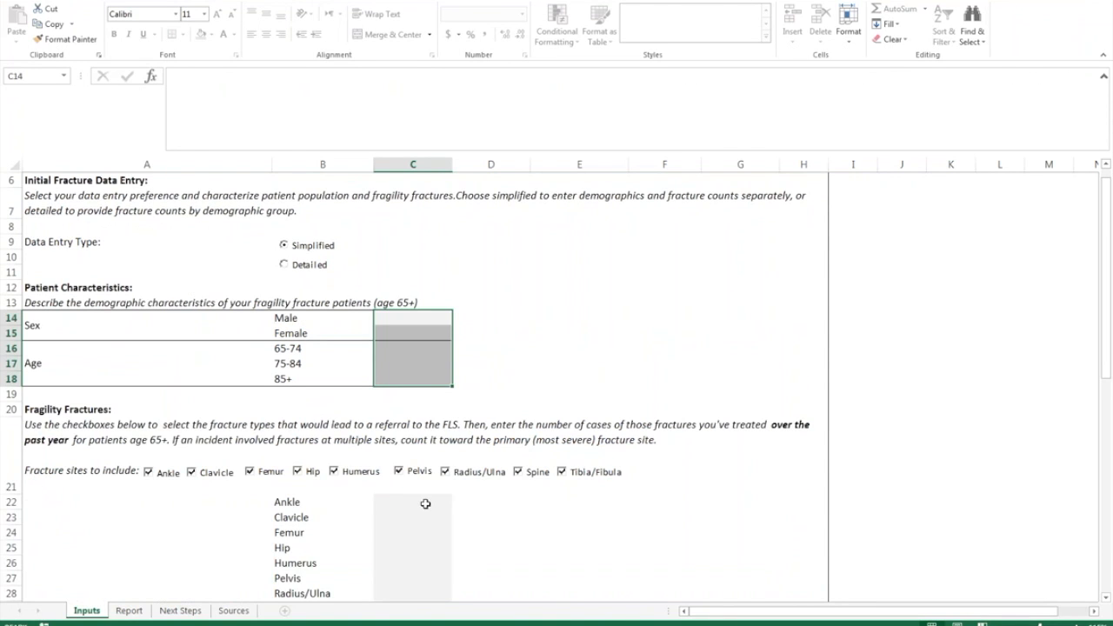
scroll(426, 502, down, 1)
drag(427, 439, 423, 562)
scroll(421, 548, up, 1)
click(286, 280)
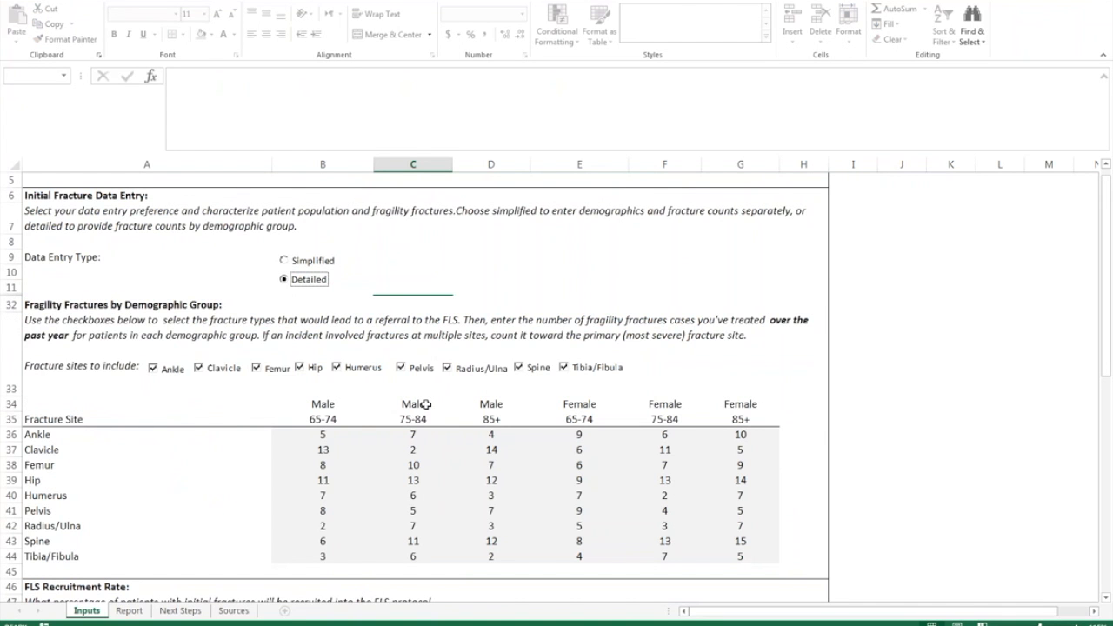
scroll(658, 341, down, 1)
scroll(659, 341, down, 2)
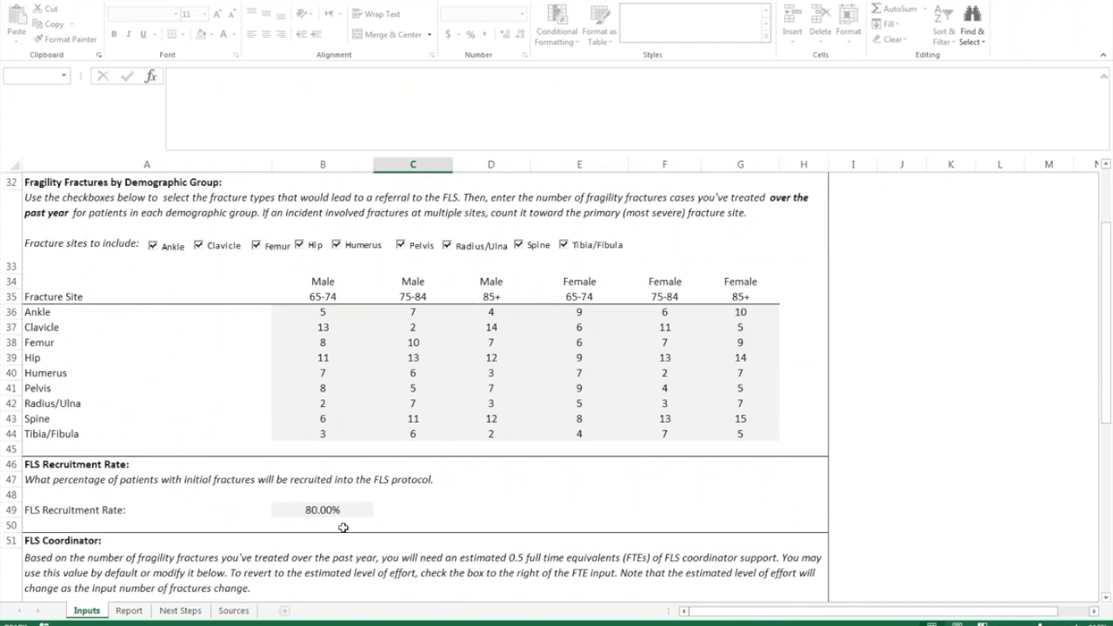
click(326, 396)
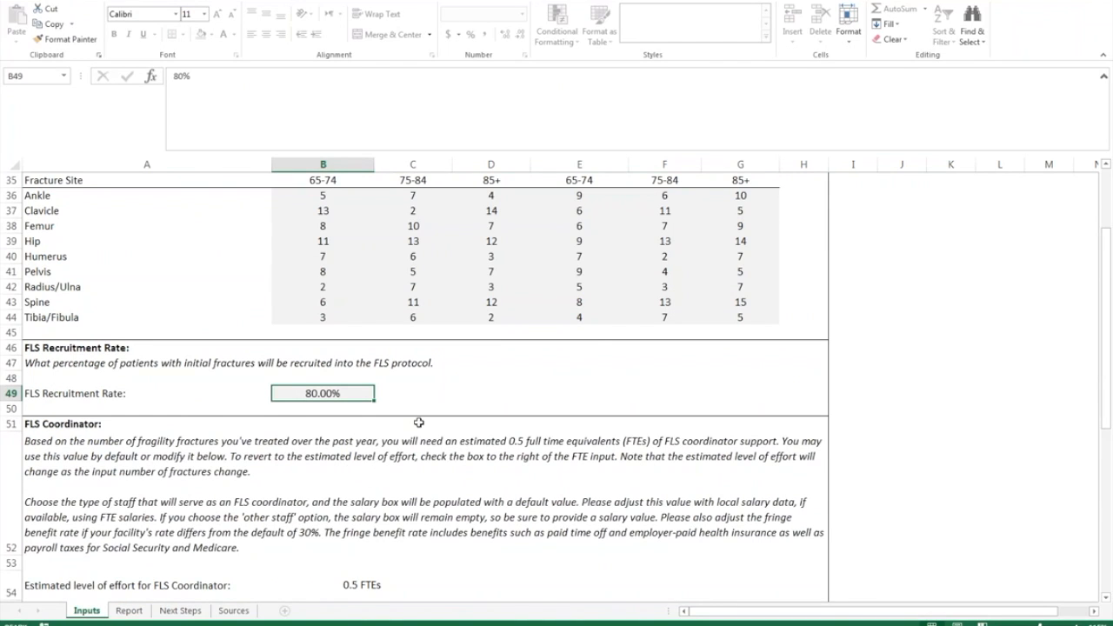
- Set the FLS Coordinator Type in B58 to Nurse Practitioner
scroll(419, 424, down, 2)
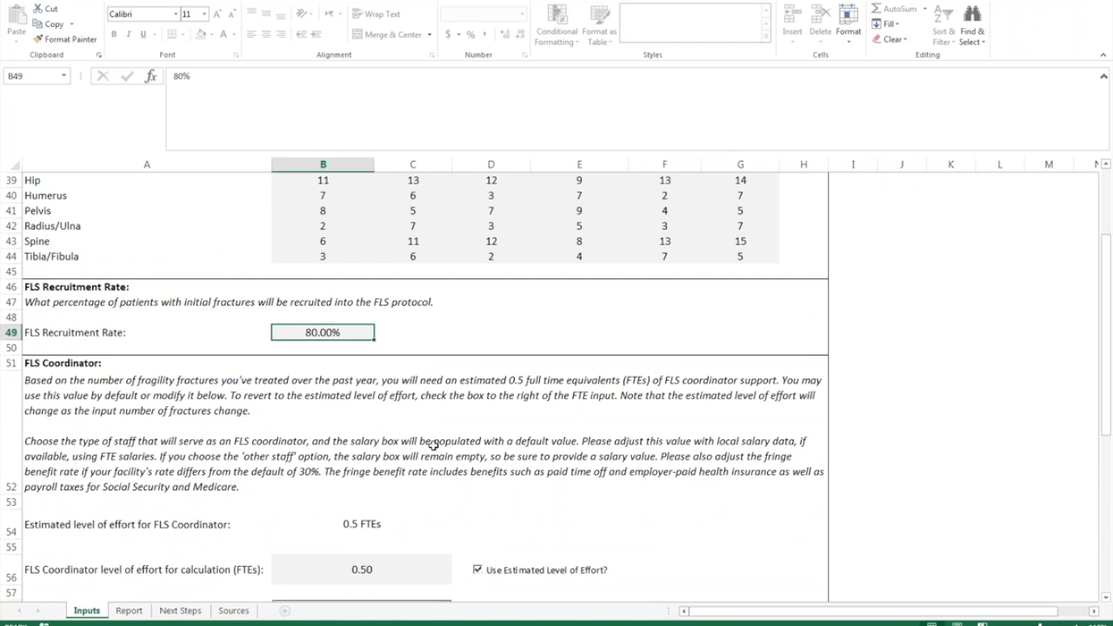
scroll(481, 410, down, 1)
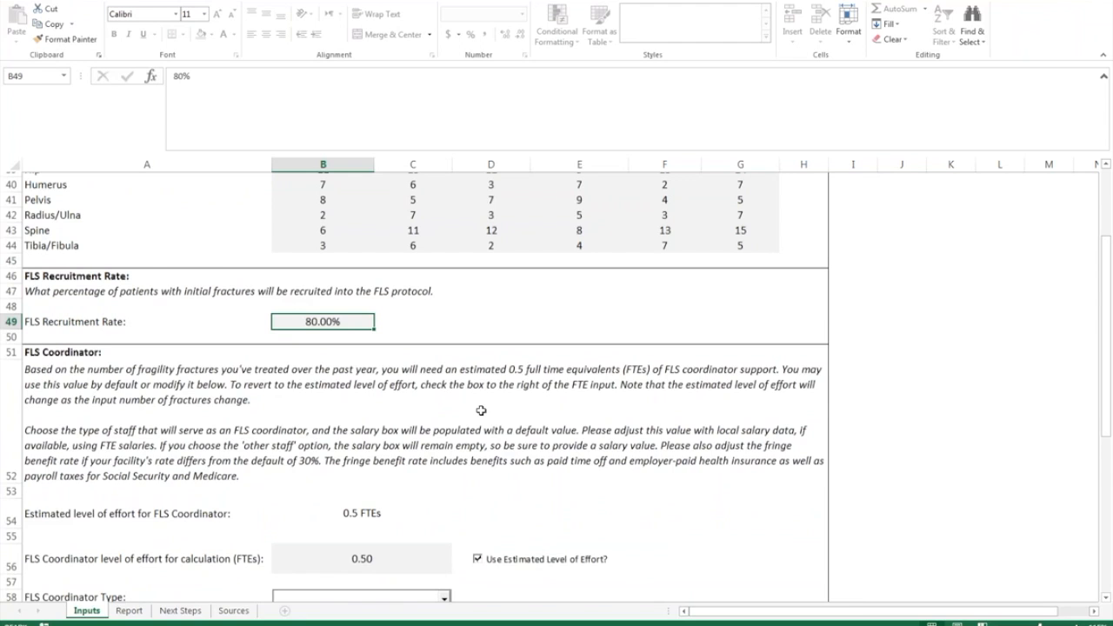
scroll(481, 410, down, 2)
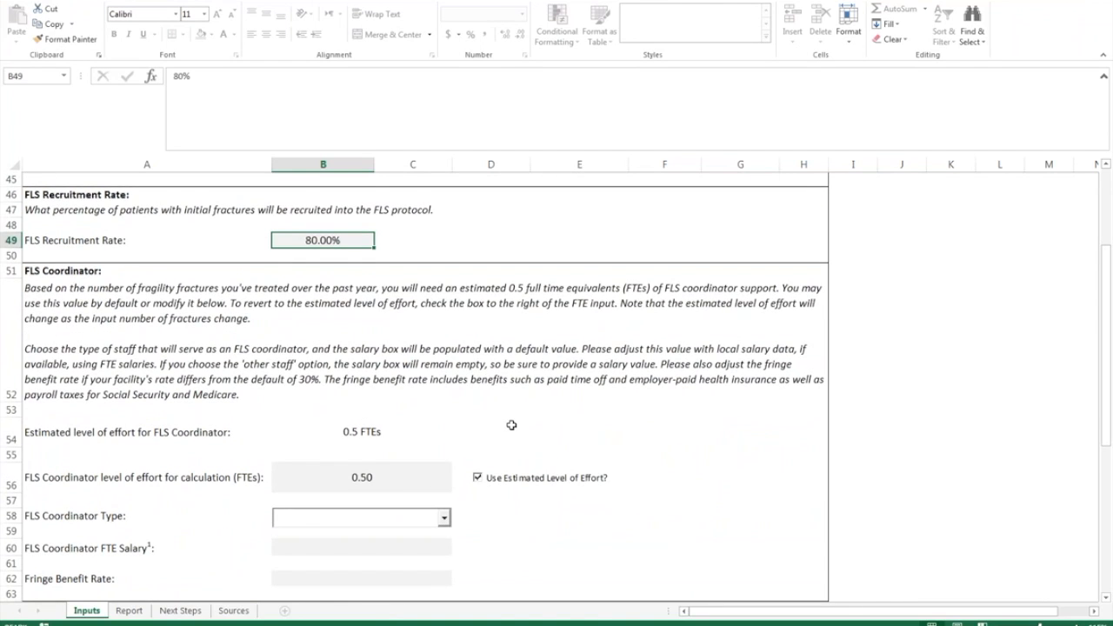
scroll(511, 425, down, 1)
click(358, 505)
click(361, 529)
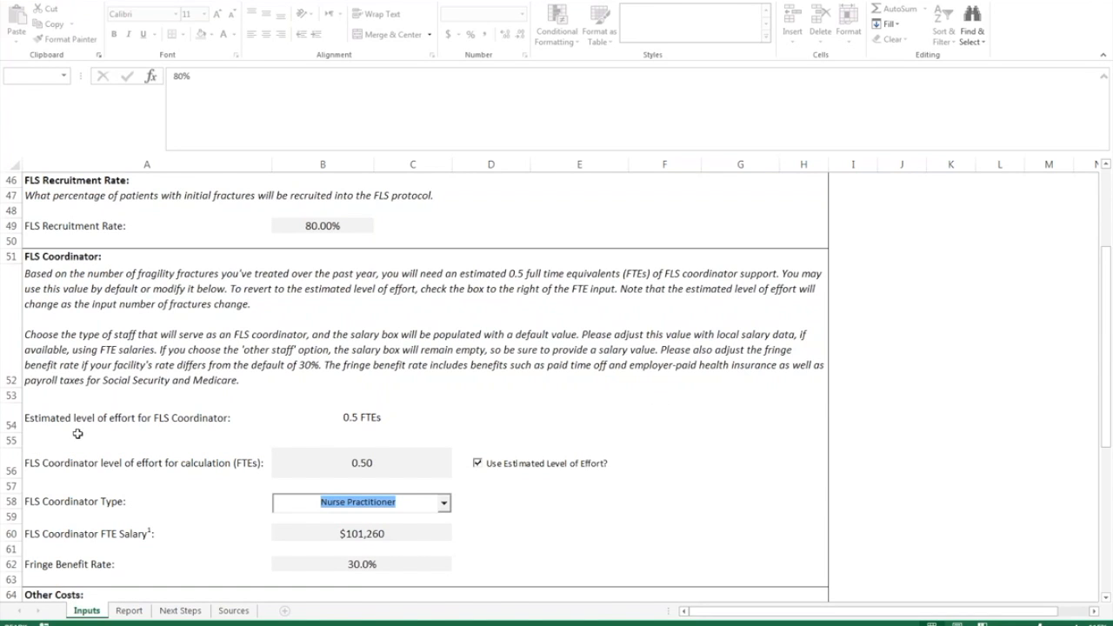
click(477, 464)
click(361, 463)
text(1)
key(Return)
key(Up)
text(0.25)
key(Return)
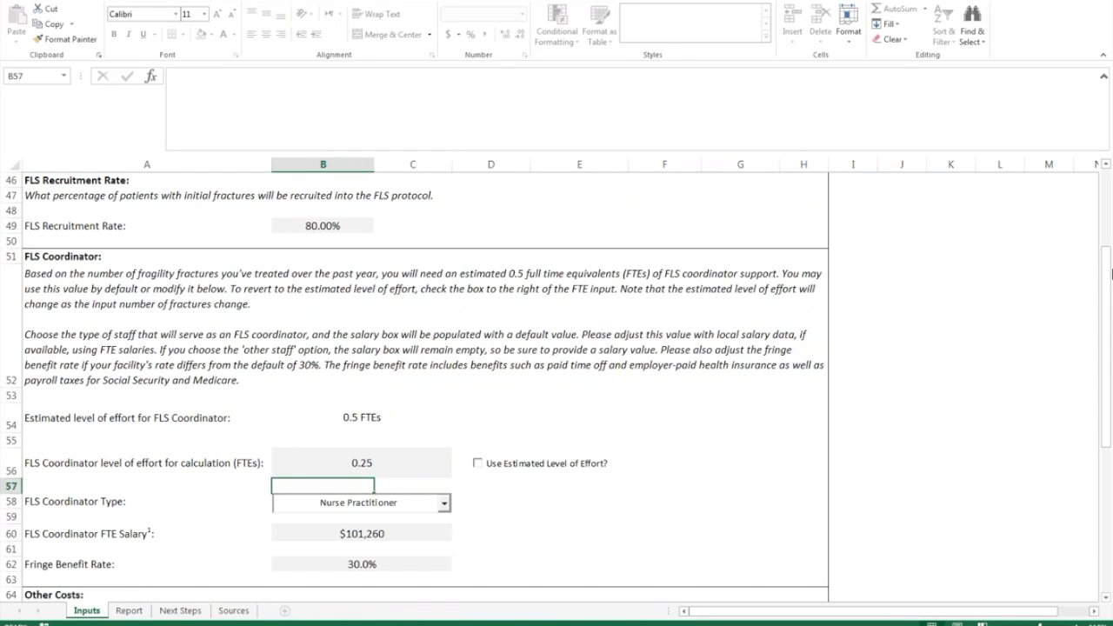
key(Up)
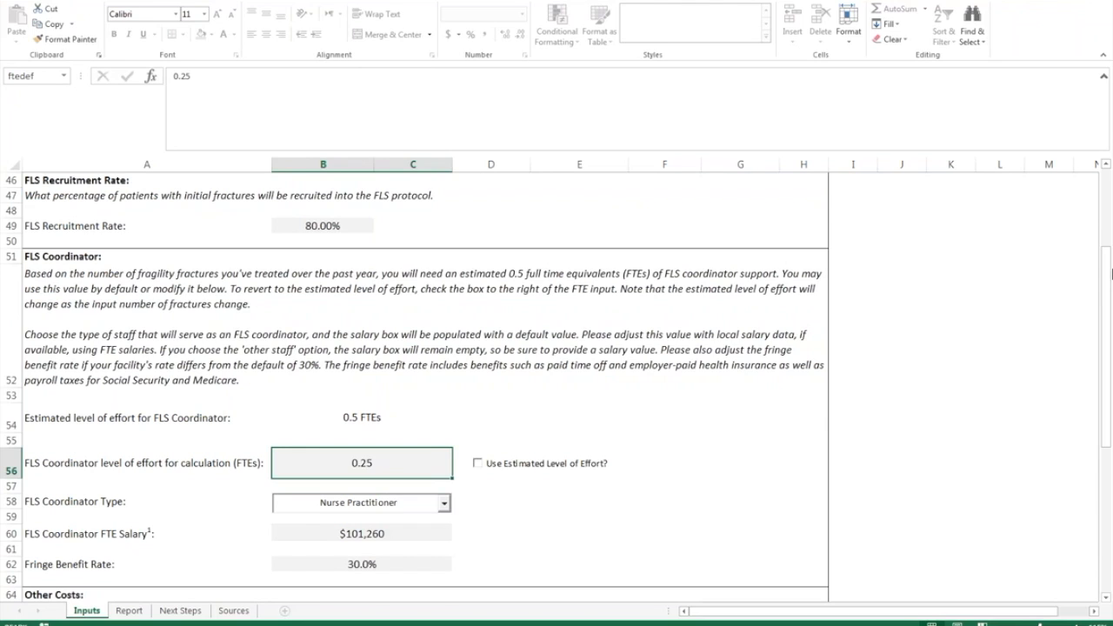
click(477, 464)
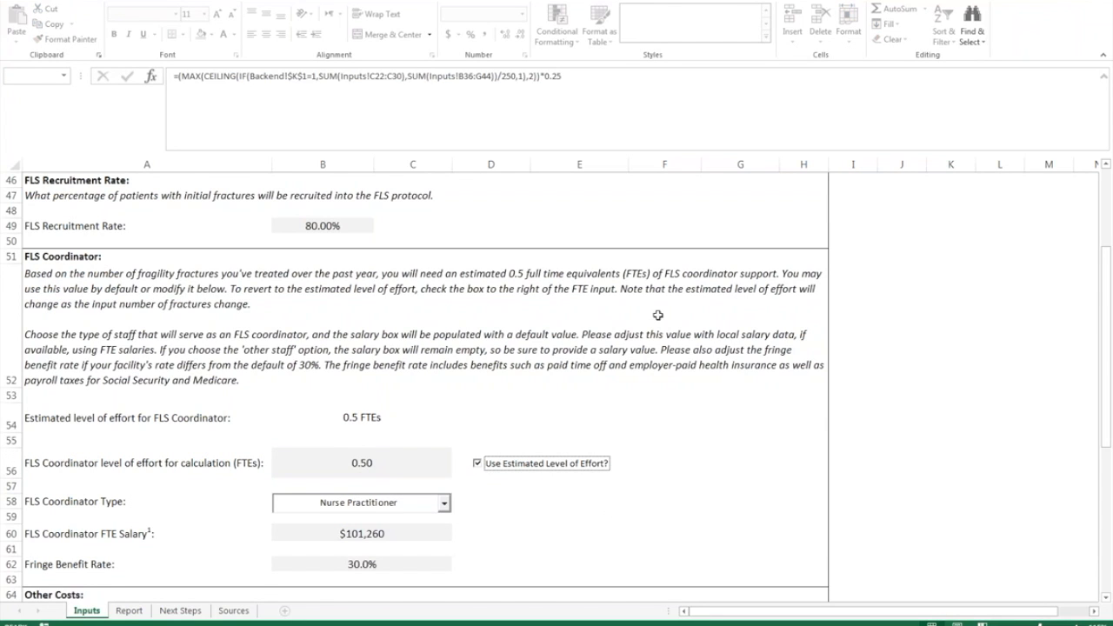
scroll(658, 321, down, 1)
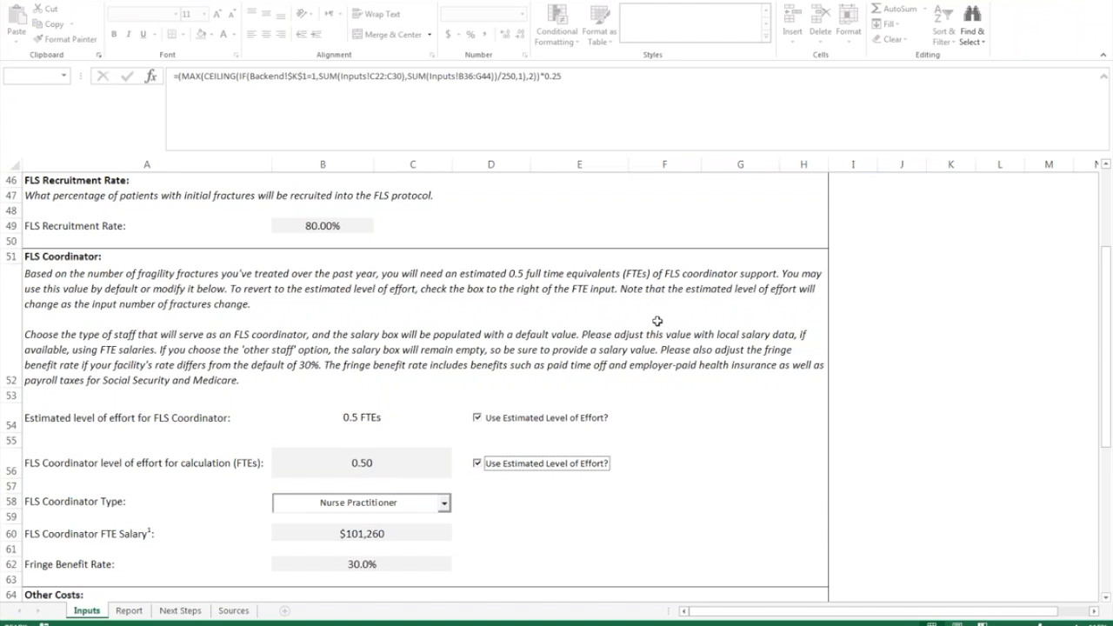
scroll(657, 334, down, 1)
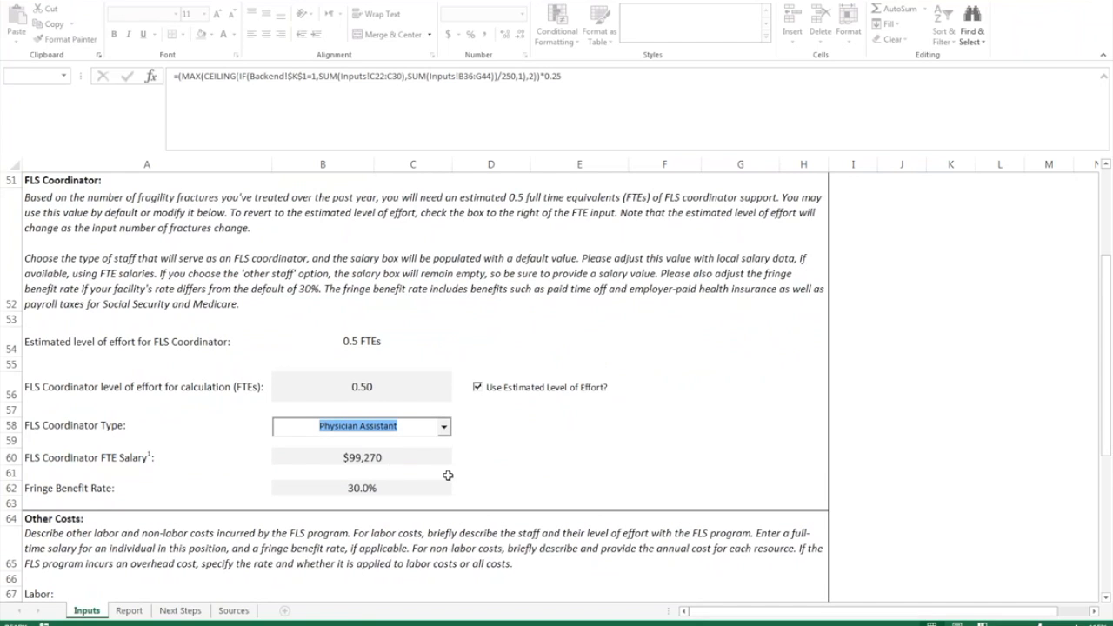
click(444, 428)
click(396, 455)
click(396, 458)
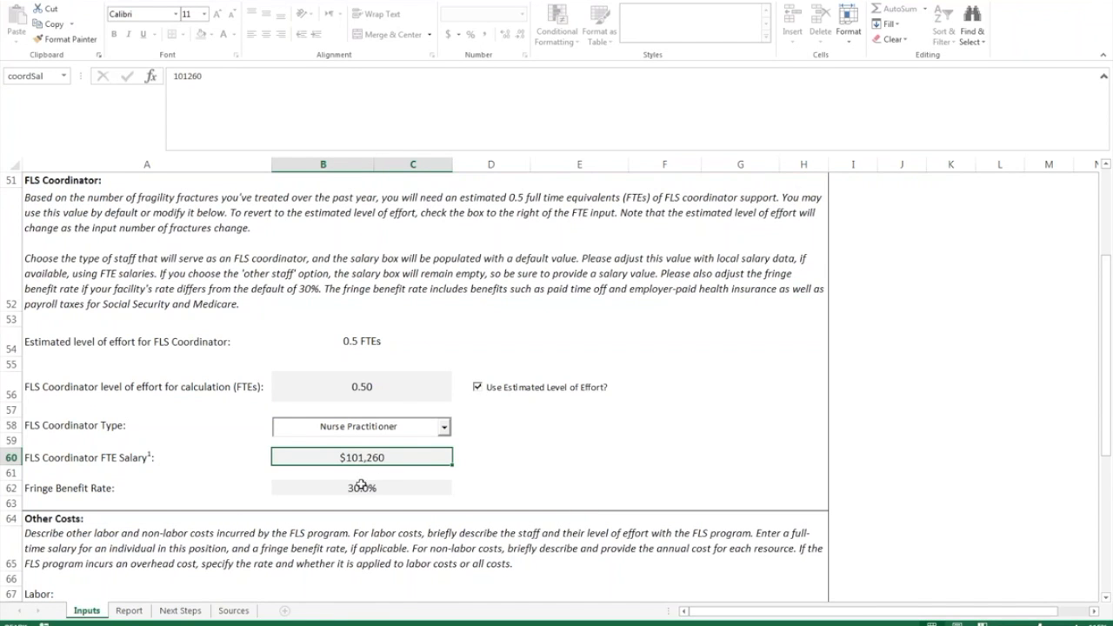
click(361, 486)
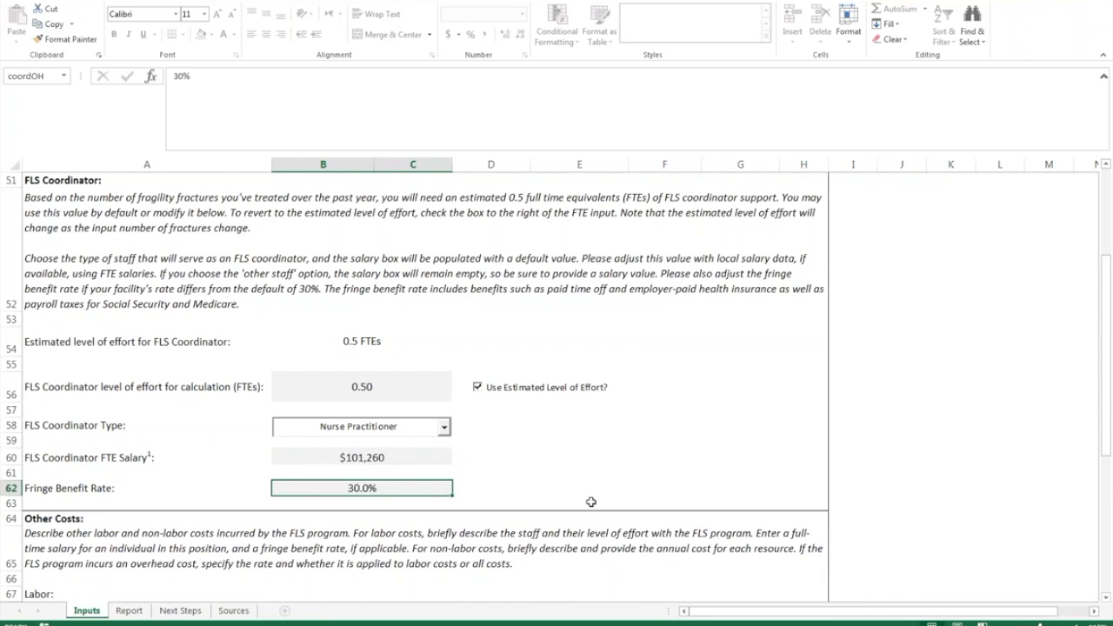
scroll(591, 502, down, 2)
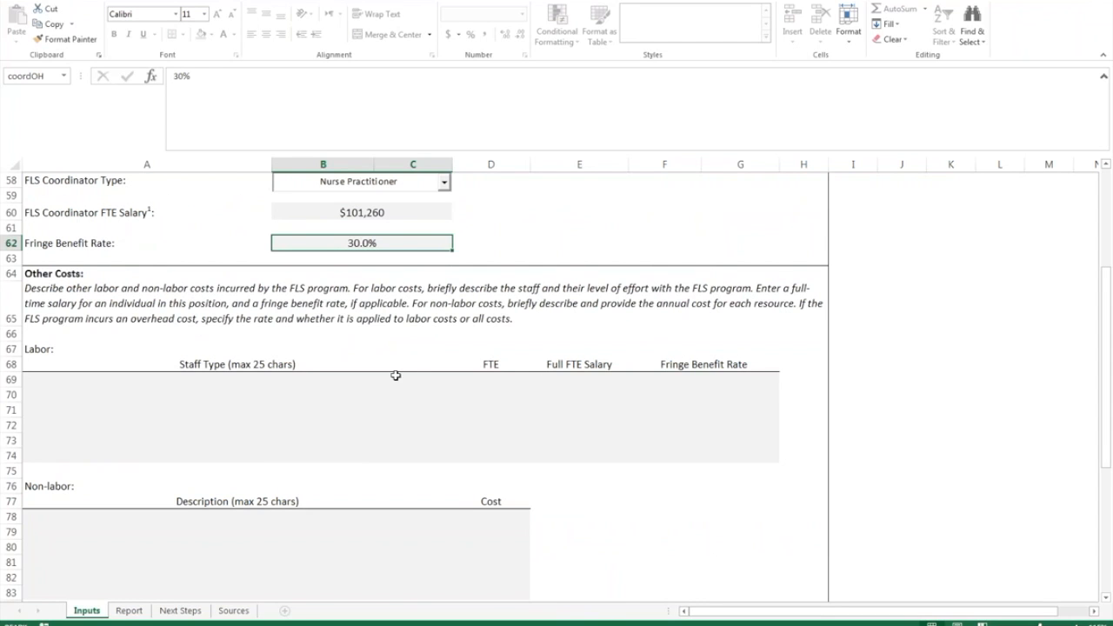
- Add an Administrative Assistant labor row with 0.25 FTE, $35,000 salary and 30% fringe
click(162, 384)
text(Administra)
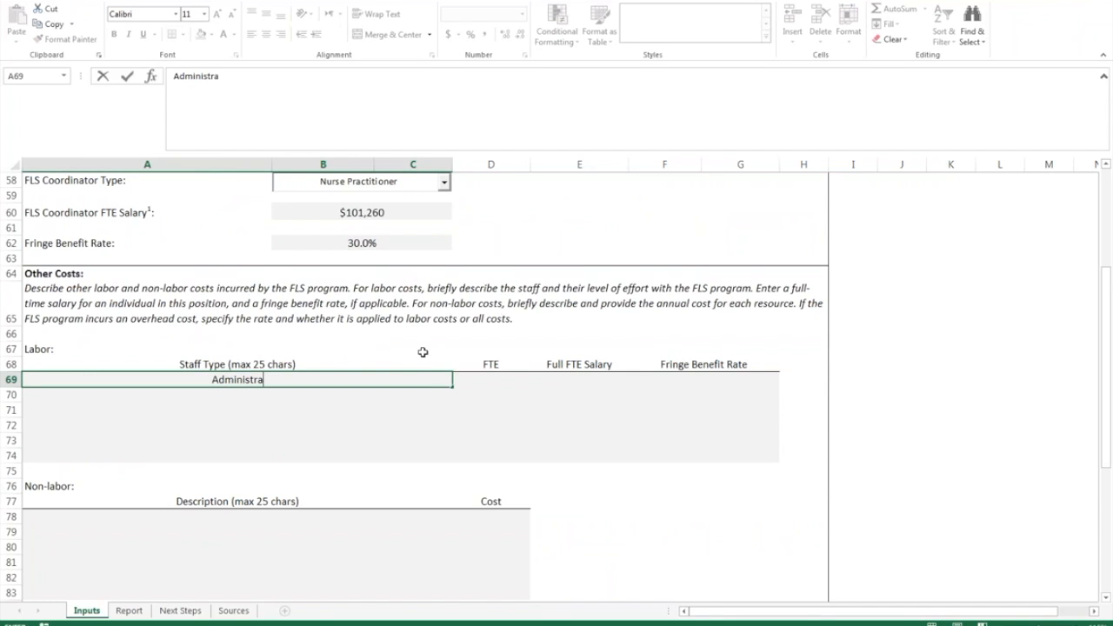
text(tive Ass)
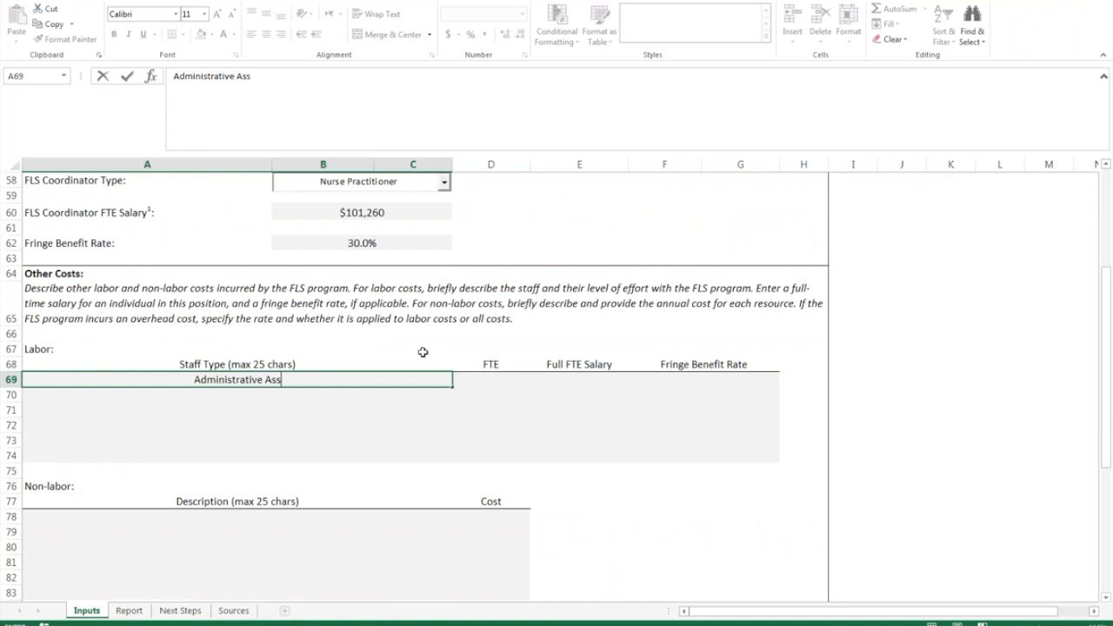
text(istant)
key(Tab)
text(.25)
key(Tab)
text(35000)
key(Tab)
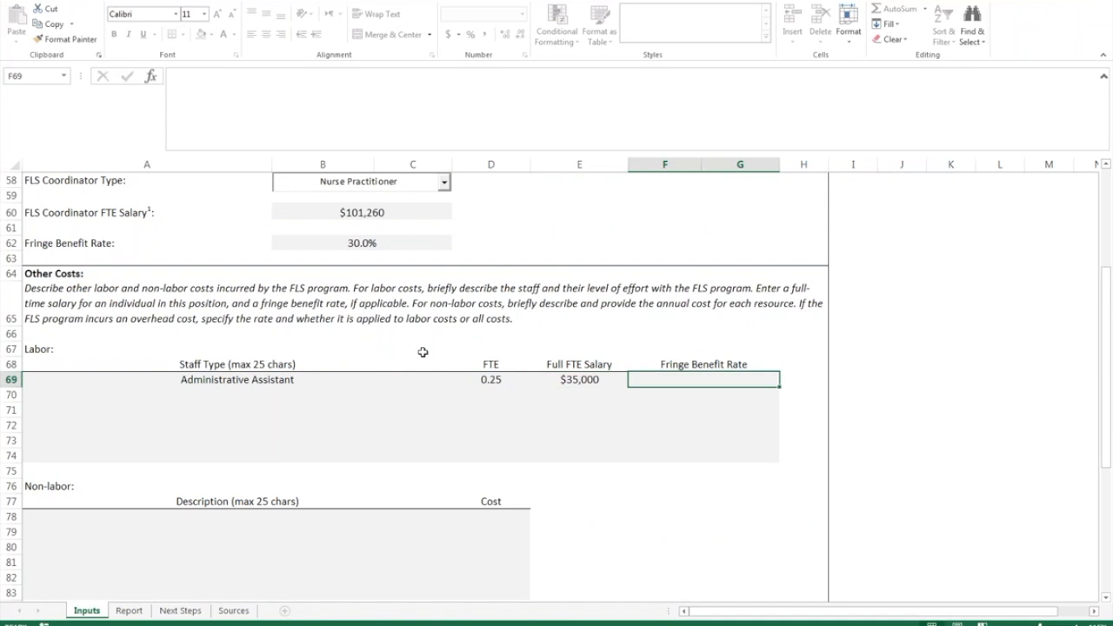
text(30%)
key(Return)
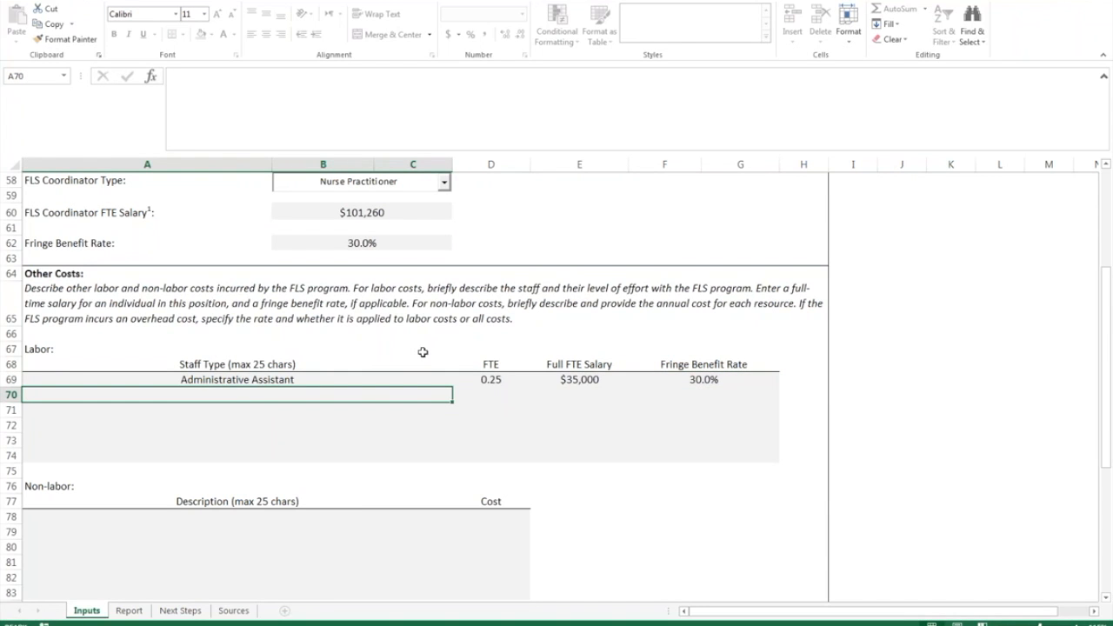
- Add a Space (Rent) non-labor cost of $1,000
scroll(346, 348, down, 1)
click(194, 488)
text(Space Co)
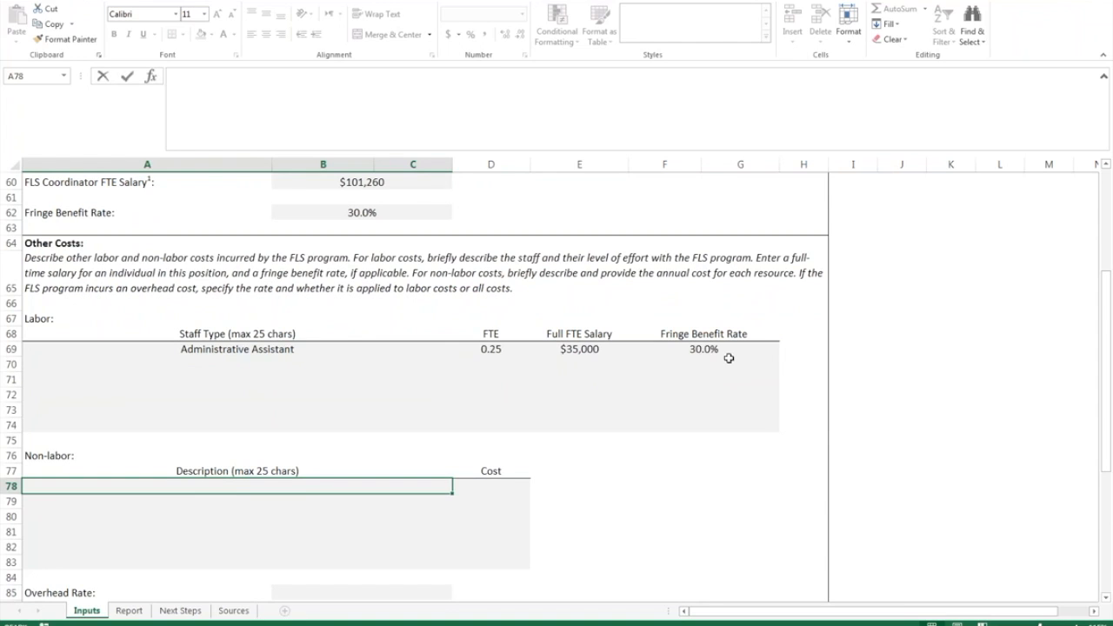
key(BackSpace)
key(BackSpace)
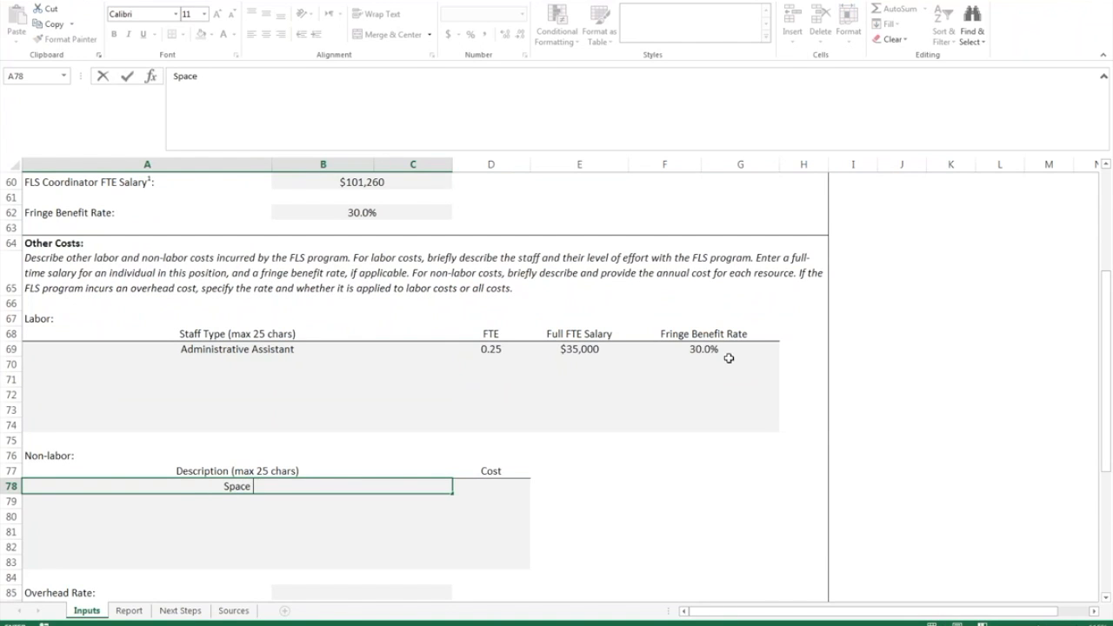
text((Rant))
key(BackSpace)
key(BackSpace)
key(BackSpace)
key(BackSpace)
text(ent))
key(Tab)
text(100)
key(Return)
key(Up)
key(Right)
text(1000)
key(Return)
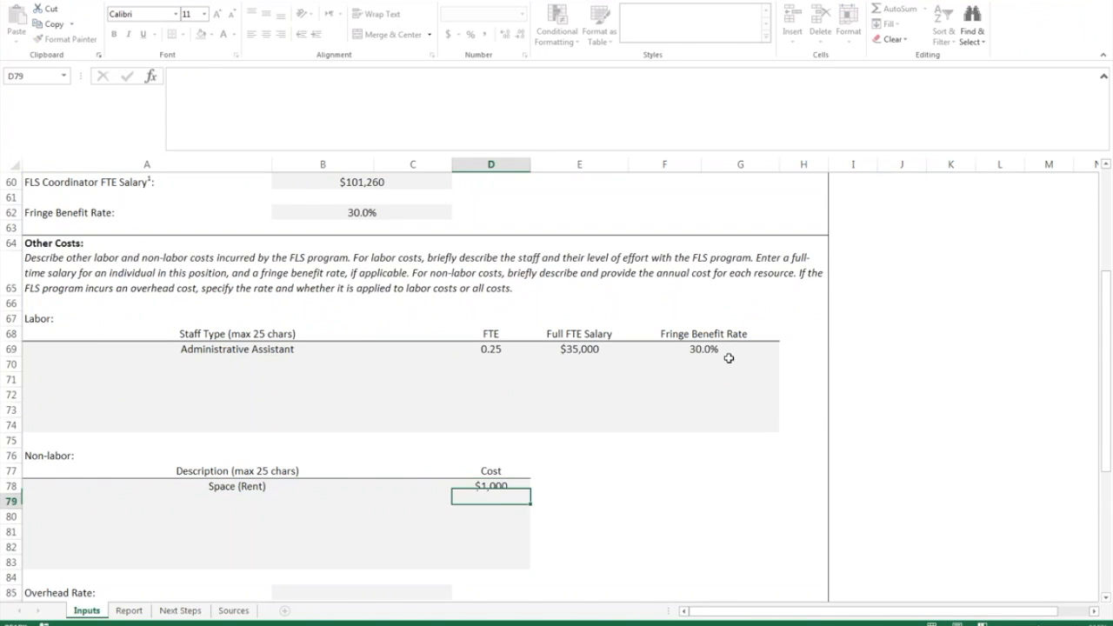
- Add a Supplies/Materials non-labor cost of $3,500
key(Left)
text(Supplies/Materials)
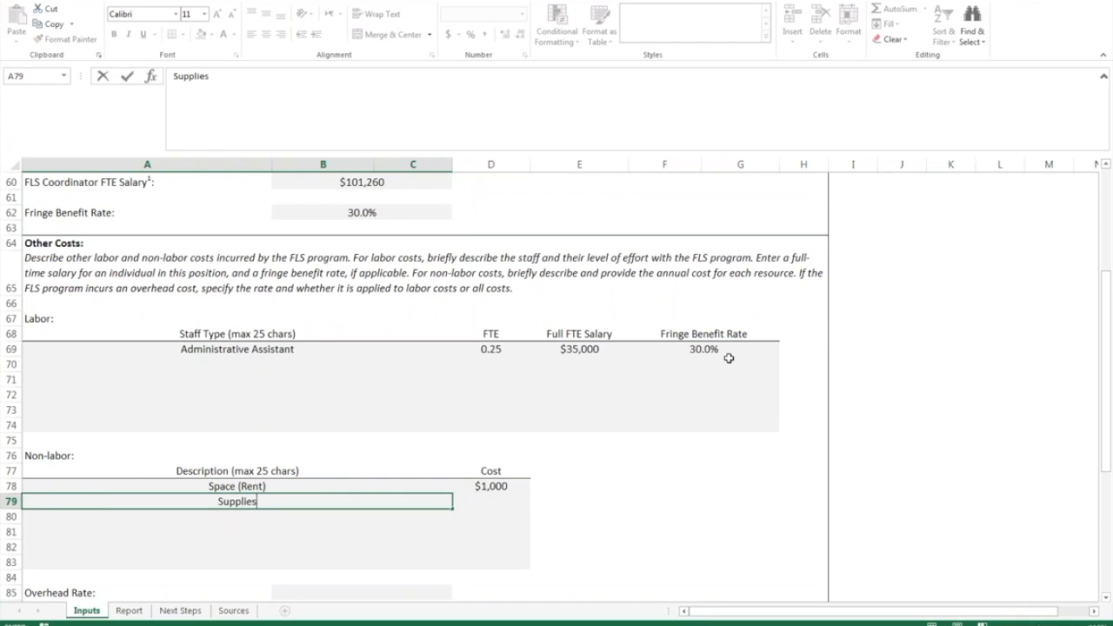
key(ctrl+Return)
key(Tab)
text(3500)
key(Return)
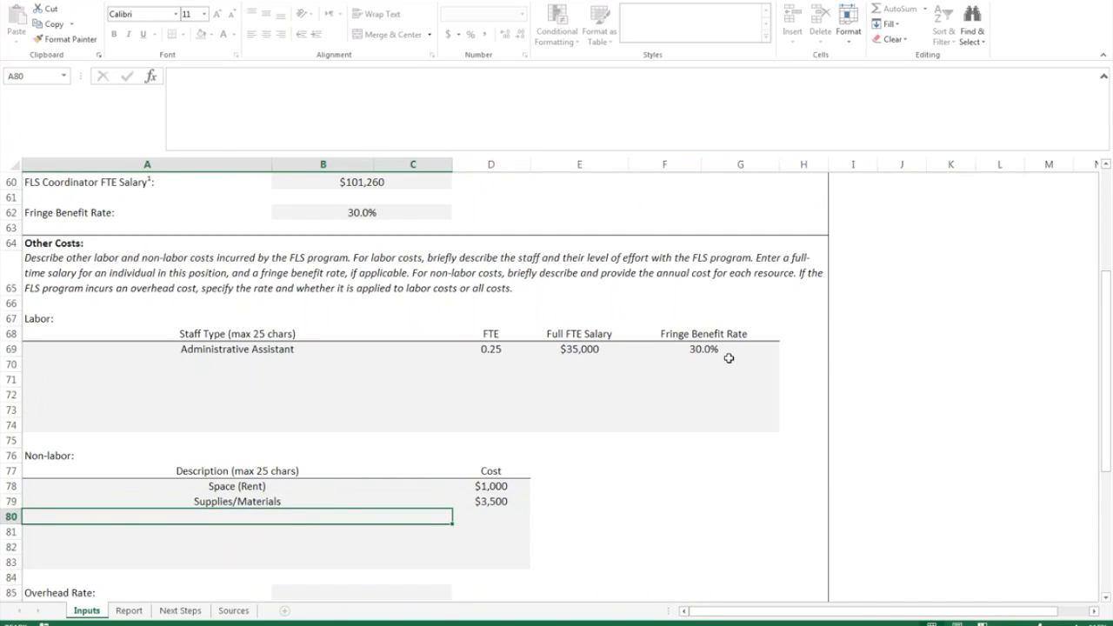
- Set the Overhead Rate in B85 to 15%
scroll(648, 396, down, 1)
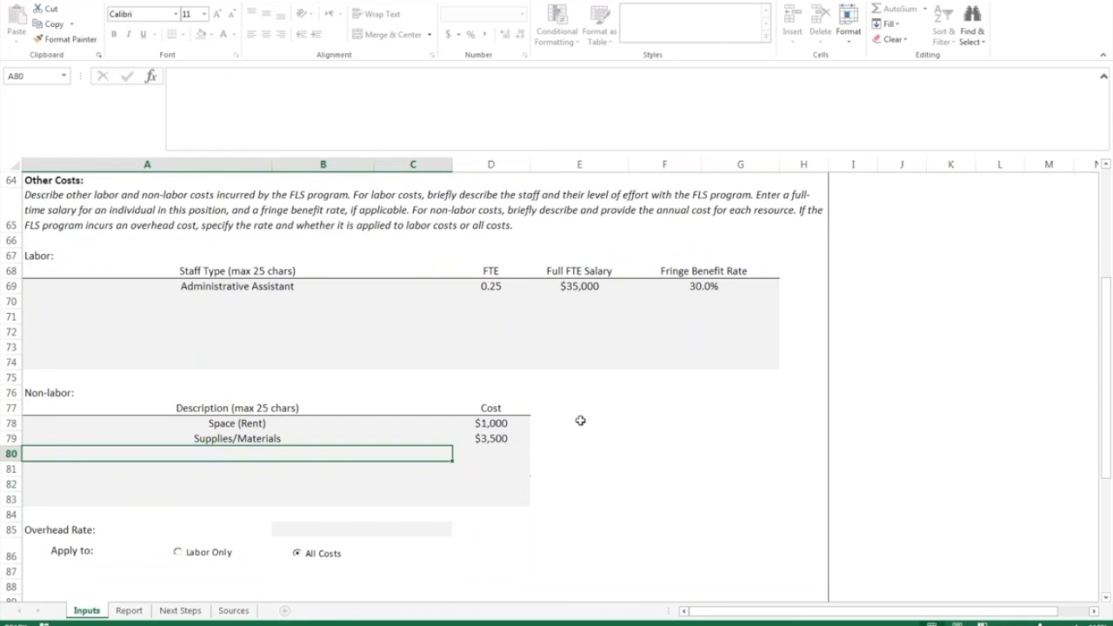
click(319, 527)
text(15%)
key(Return)
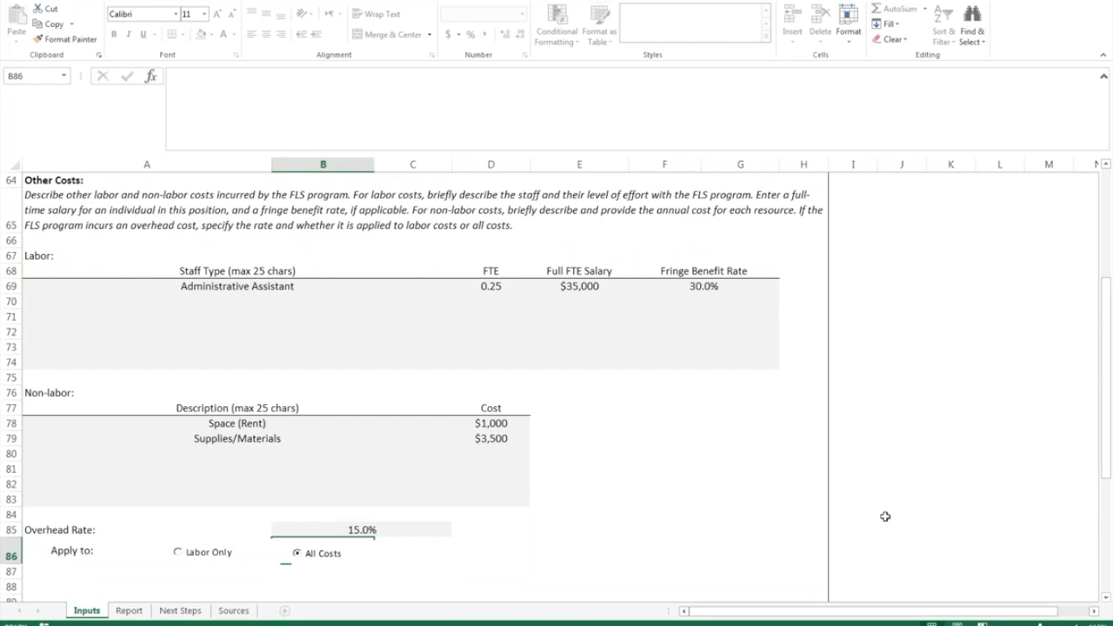
click(557, 551)
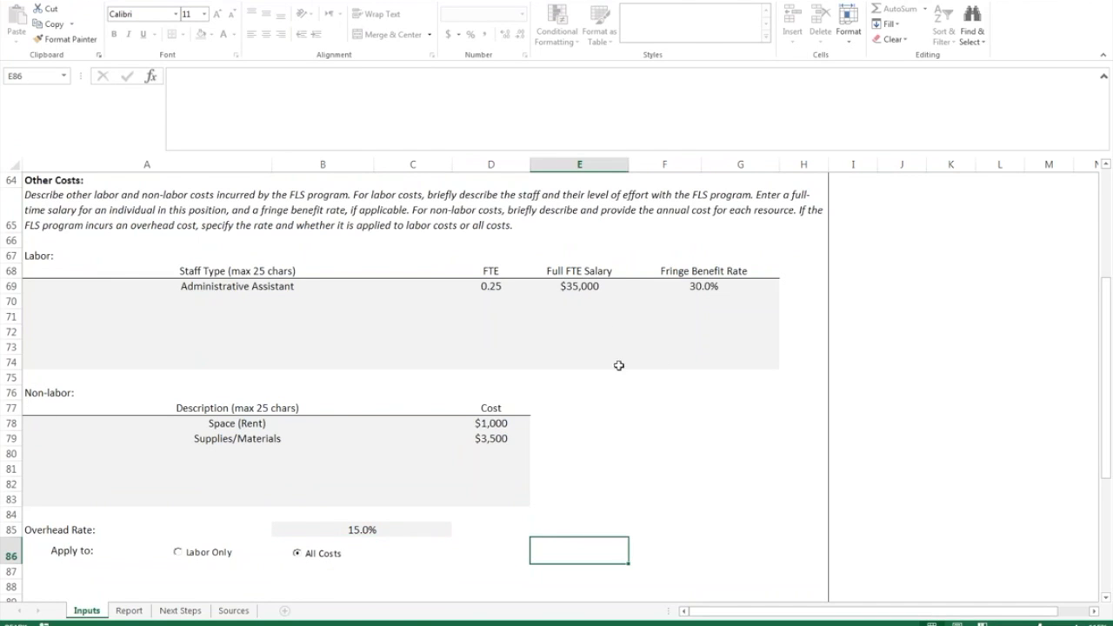
scroll(647, 417, down, 4)
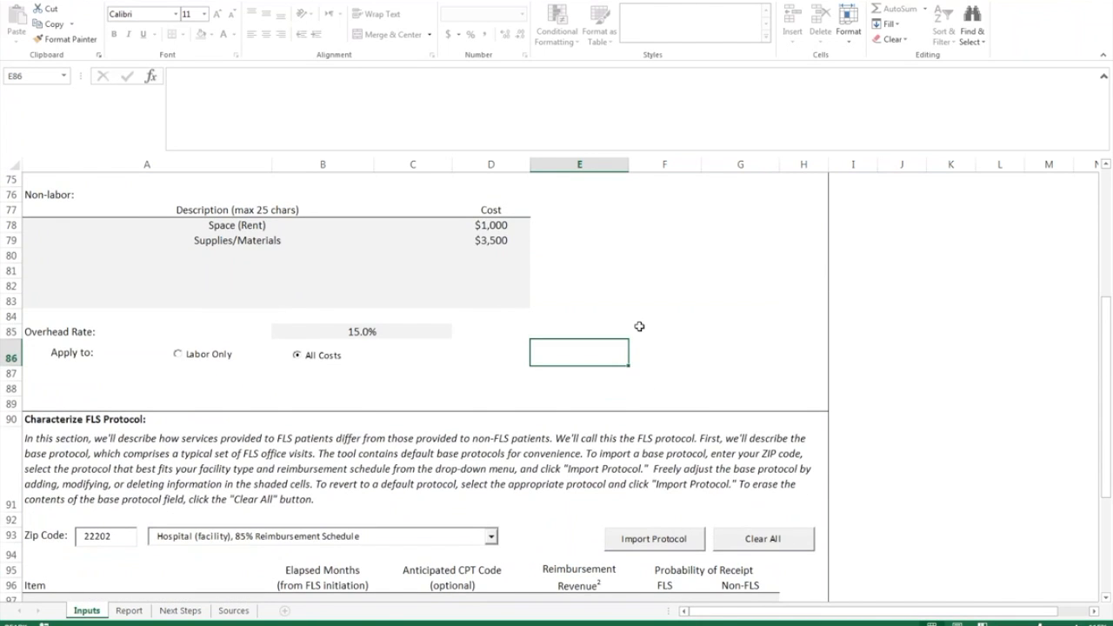
- Import the base protocol using the Hospital (facility), 85% Reimbursement Schedule
scroll(639, 326, down, 4)
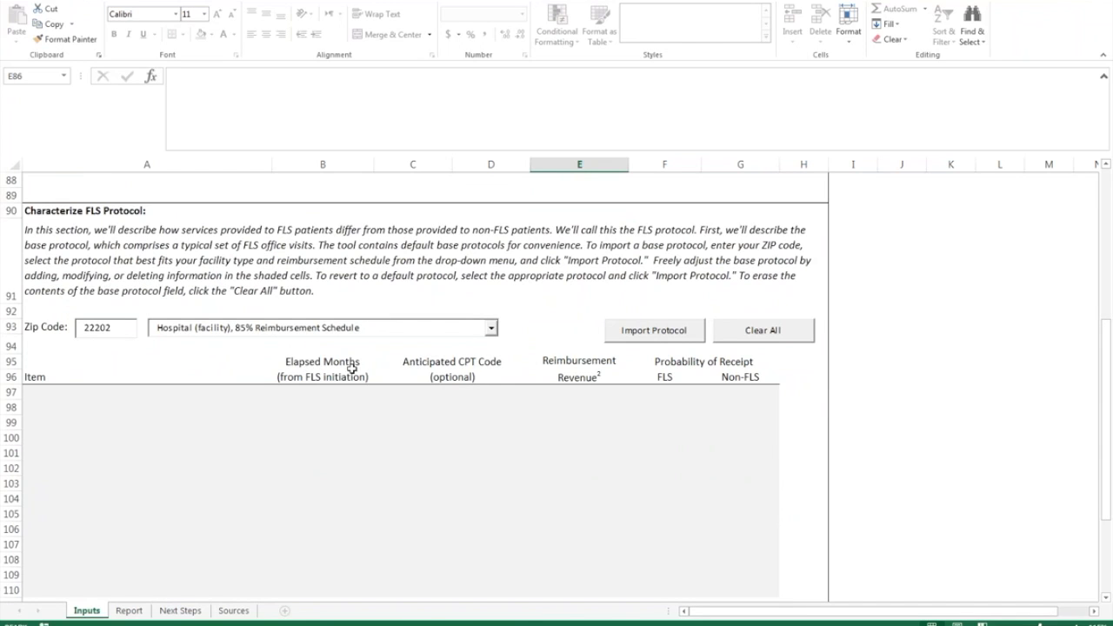
click(491, 328)
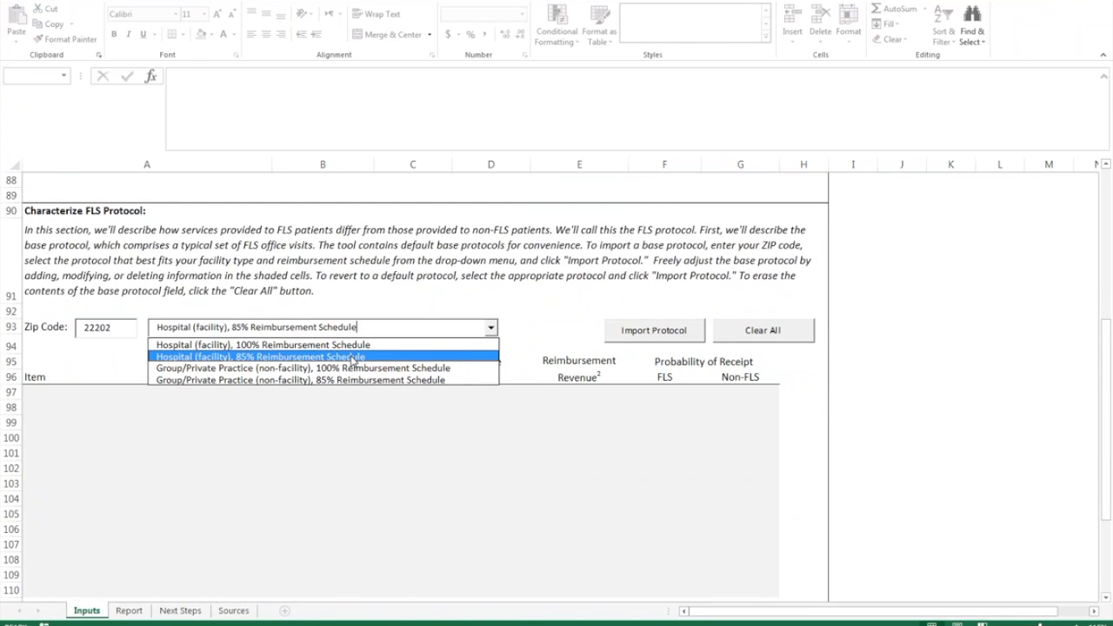
click(353, 357)
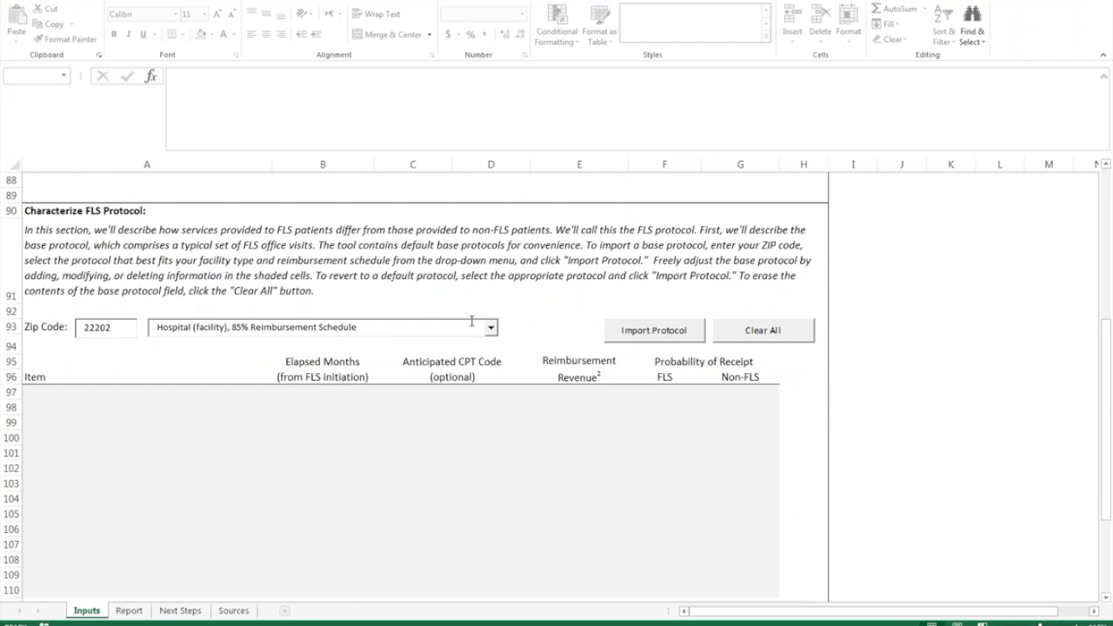
click(663, 337)
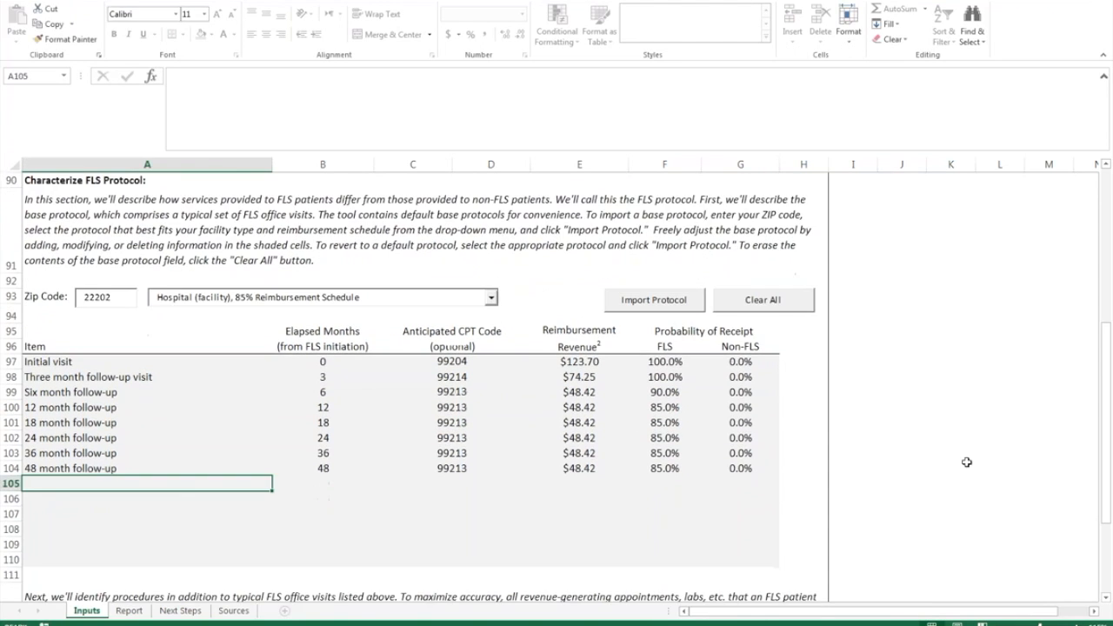
- Type a trial row 105 with 24 months and 5.55 revenue, then clear it
text(Enter what you want he)
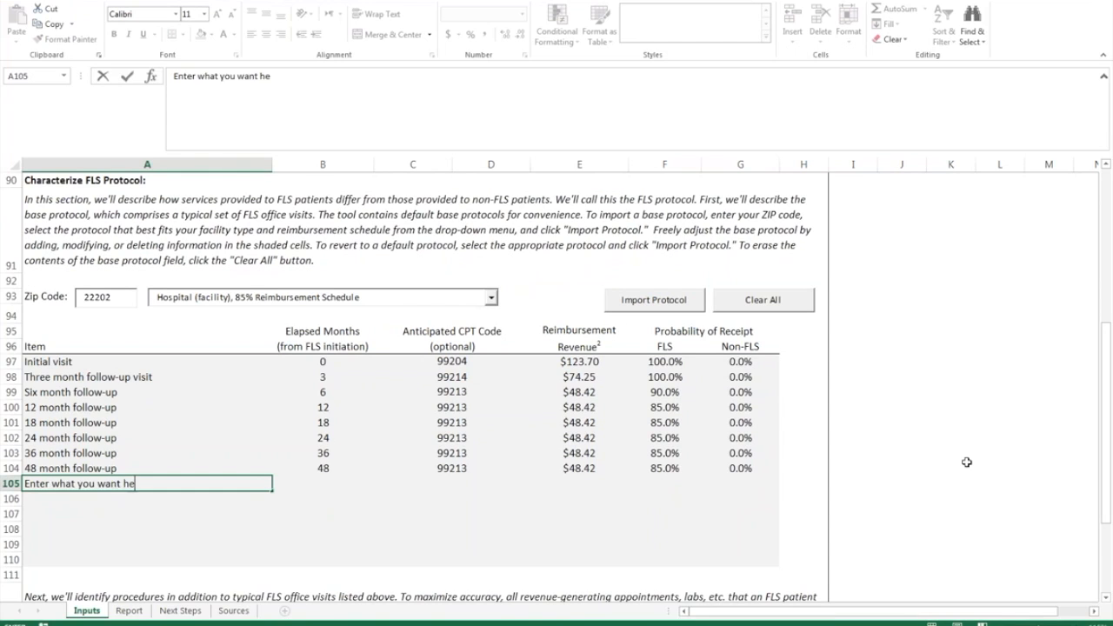
text(re)
key(Tab)
text(24)
key(Tab)
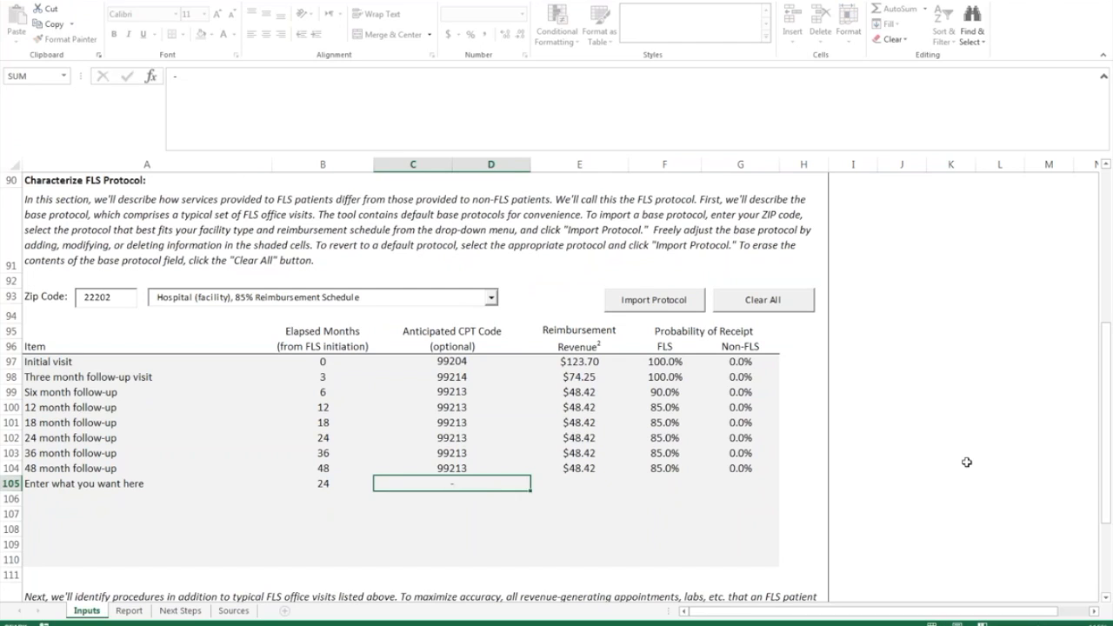
key(Tab)
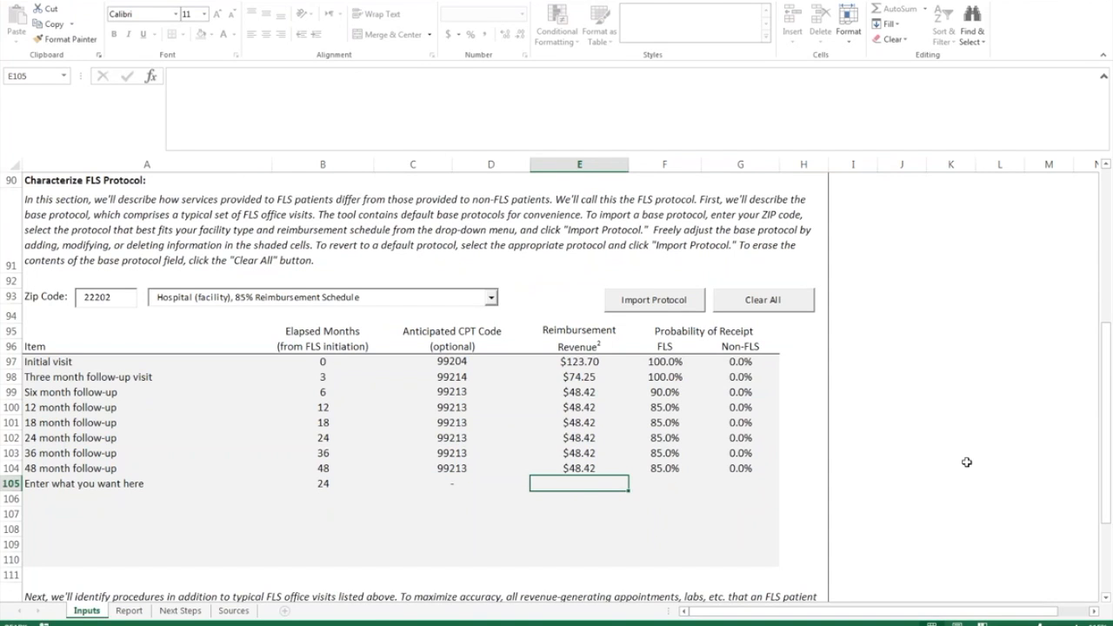
text(50)
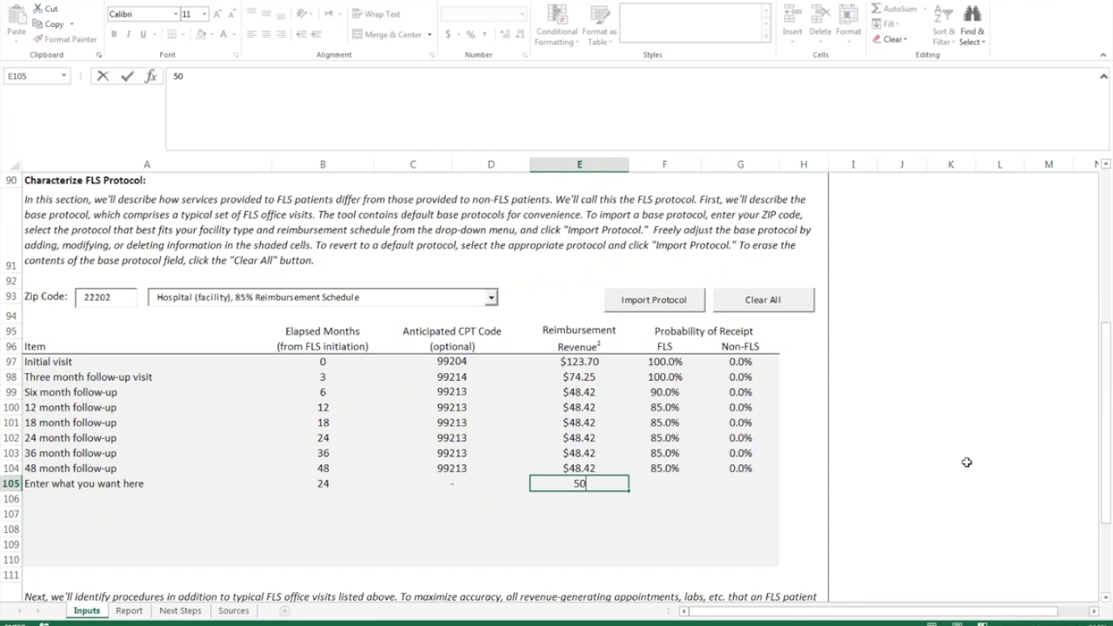
key(BackSpace)
text(5.55)
key(Tab)
key(shift+Tab)
key(shift+Left)
key(shift+Left)
key(shift+Left)
key(Delete)
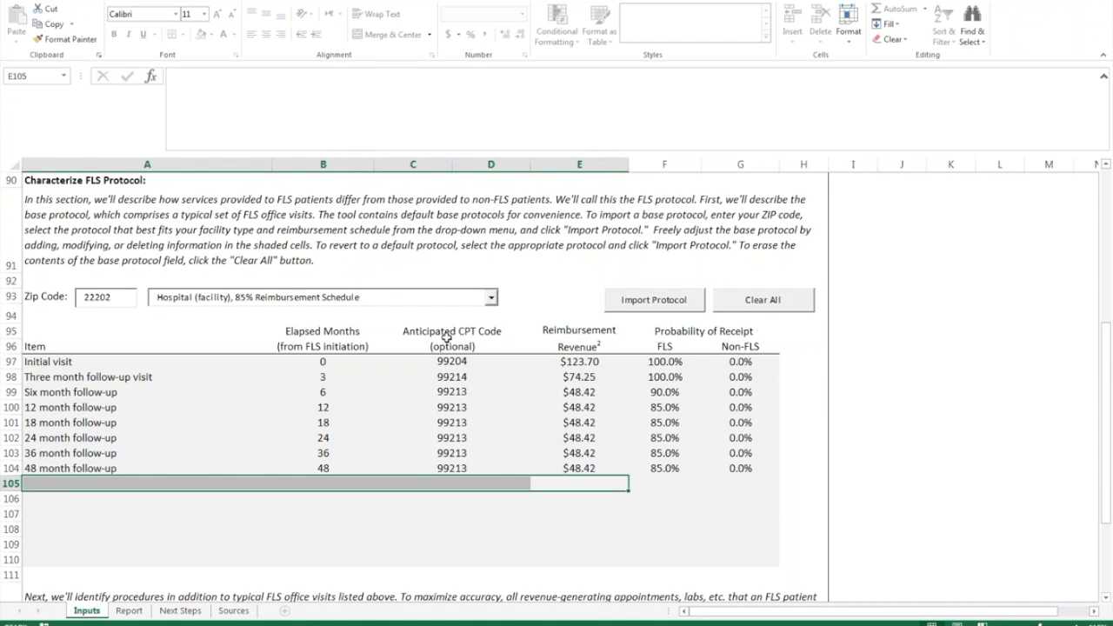
- Review the preloaded lab rows 116–120 and open the preloaded procedures list
scroll(446, 337, down, 5)
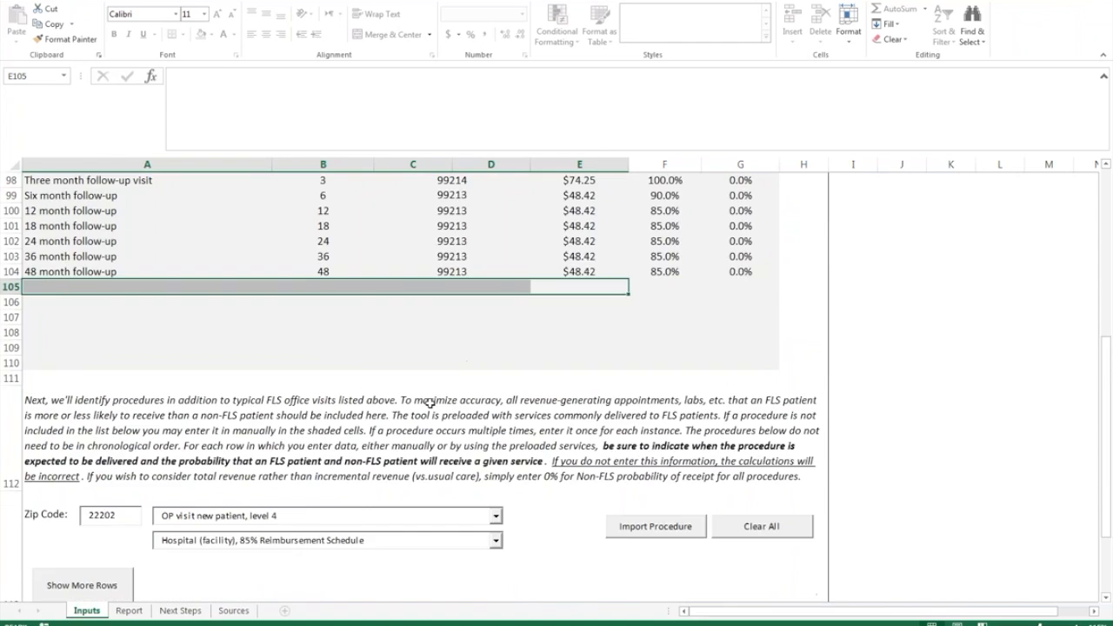
scroll(557, 390, down, 1)
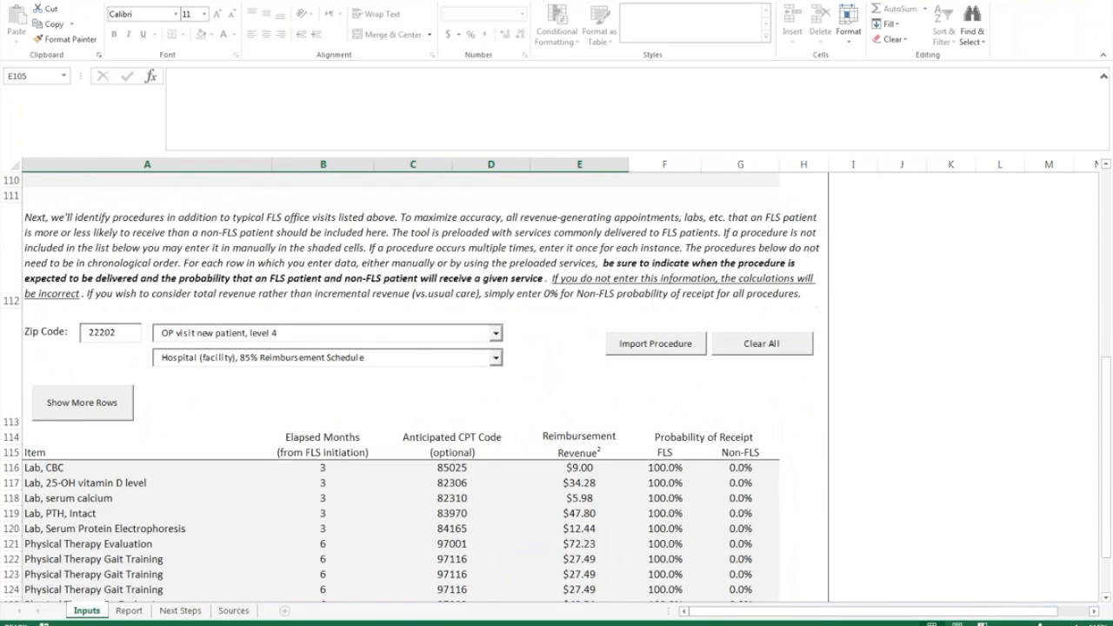
scroll(624, 361, down, 2)
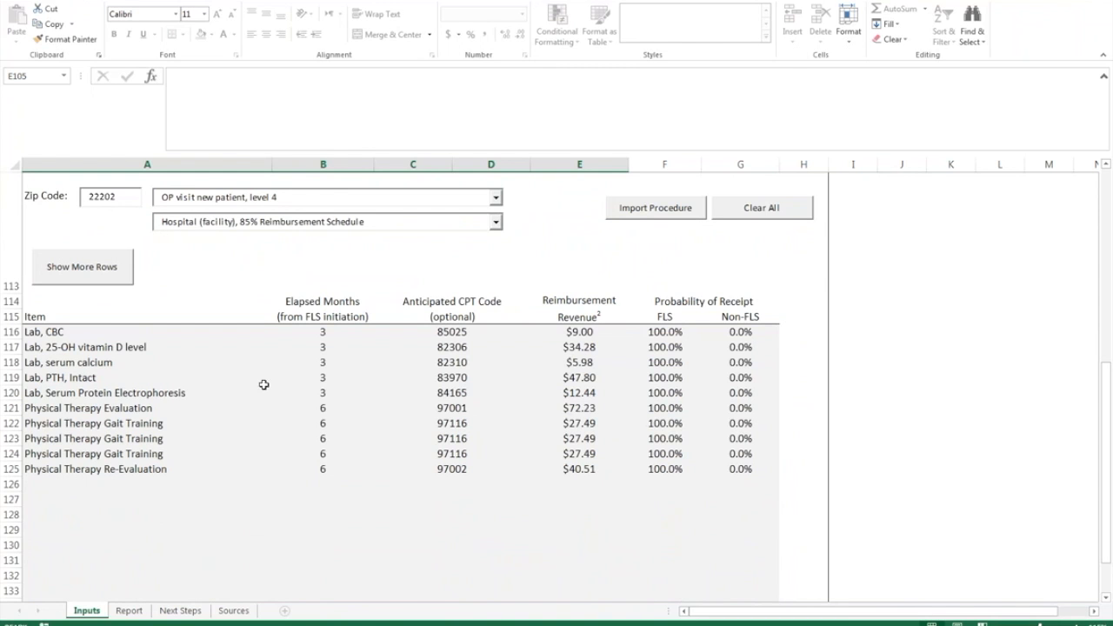
click(42, 339)
drag(48, 356, 87, 470)
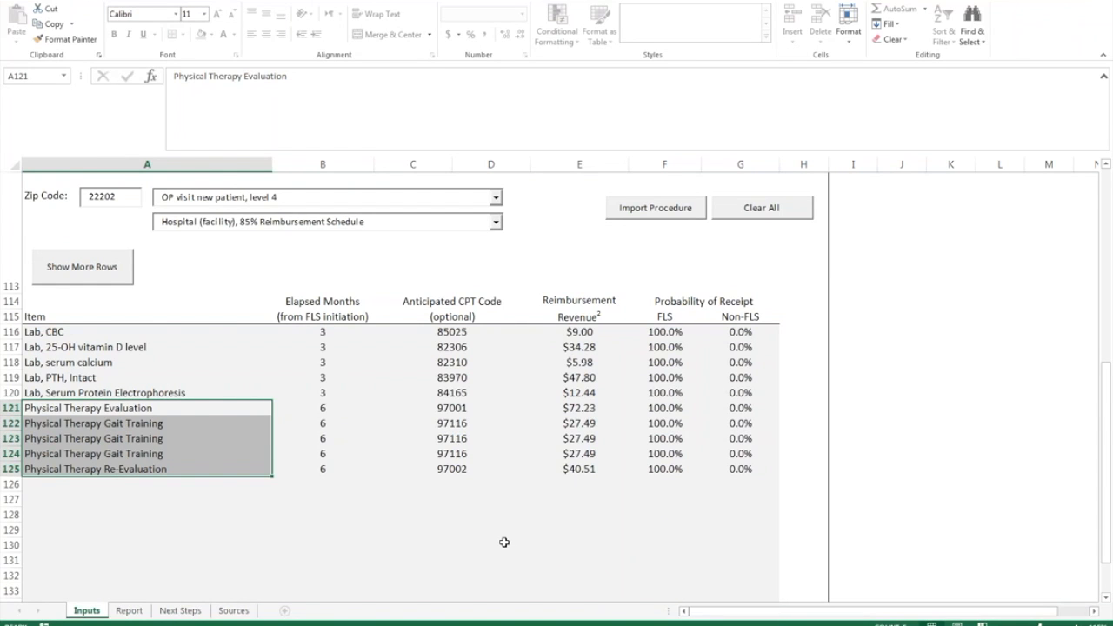
click(266, 284)
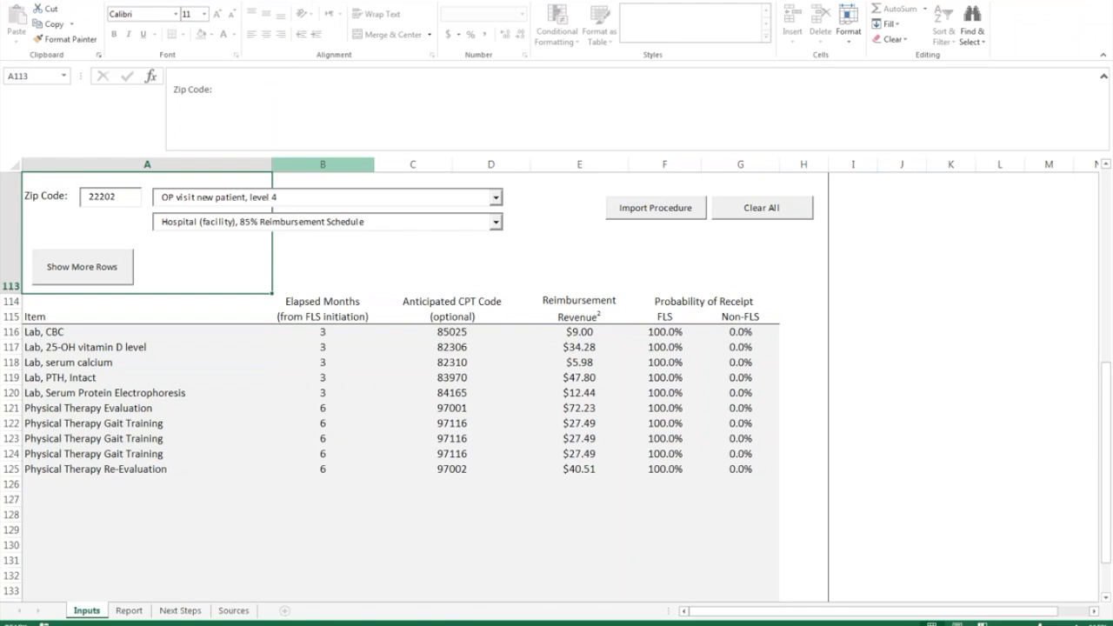
scroll(378, 266, up, 1)
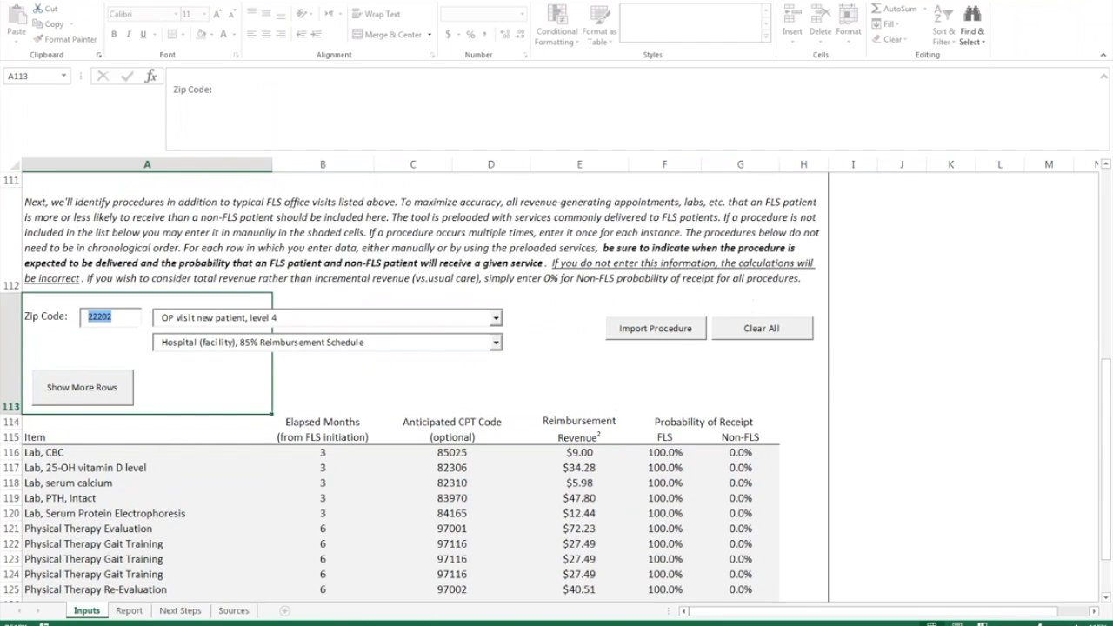
click(496, 319)
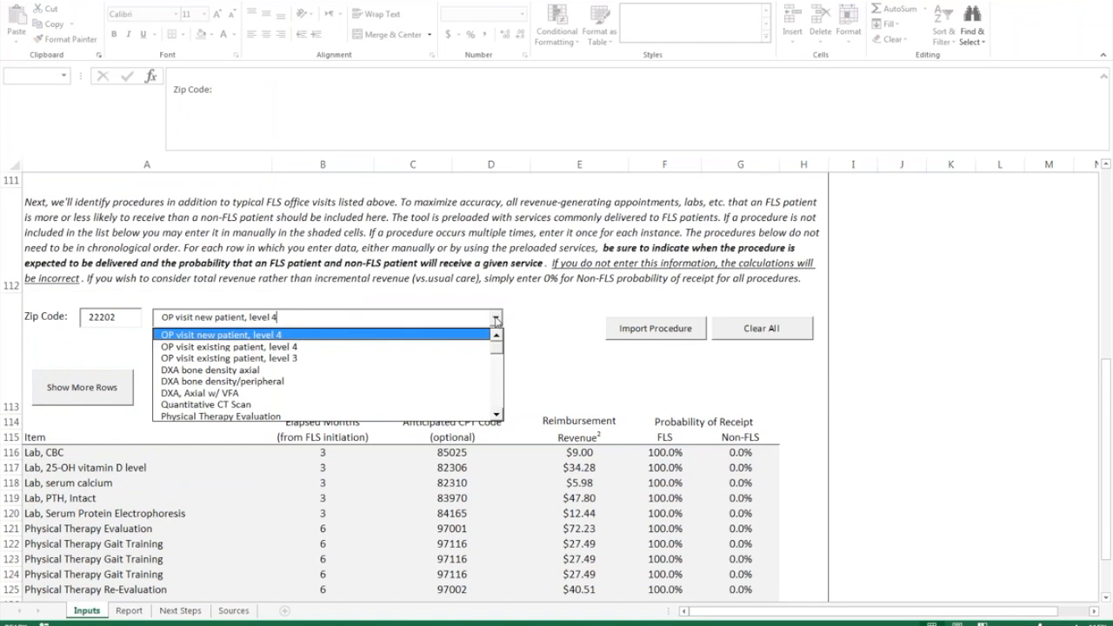
- Import DXA bone density axial with the hospital 85% reimbursement schedule
click(347, 370)
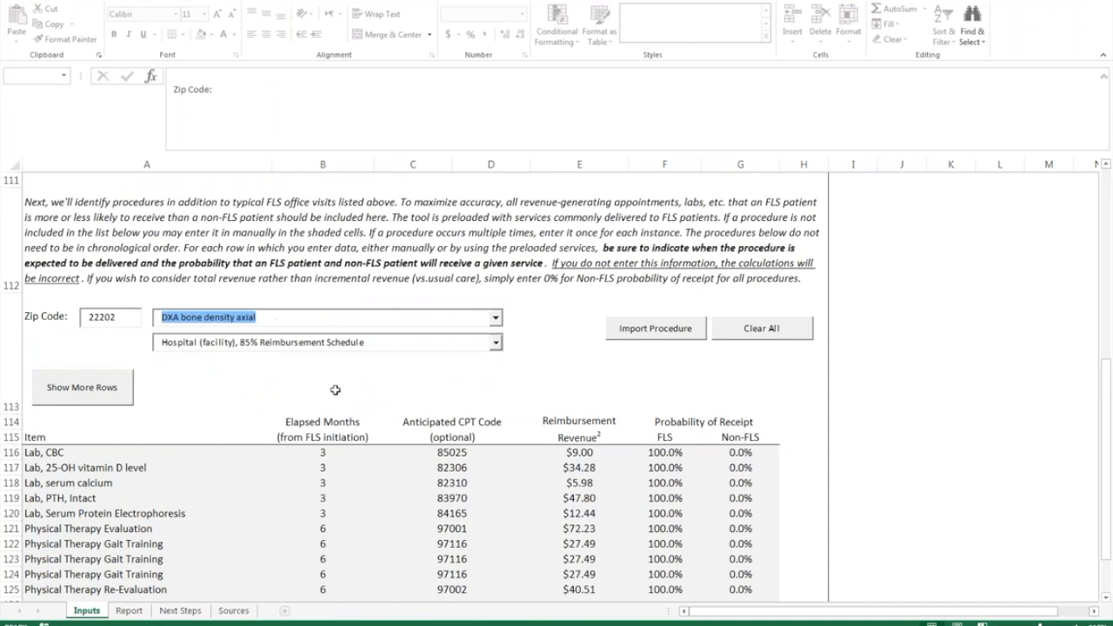
click(496, 342)
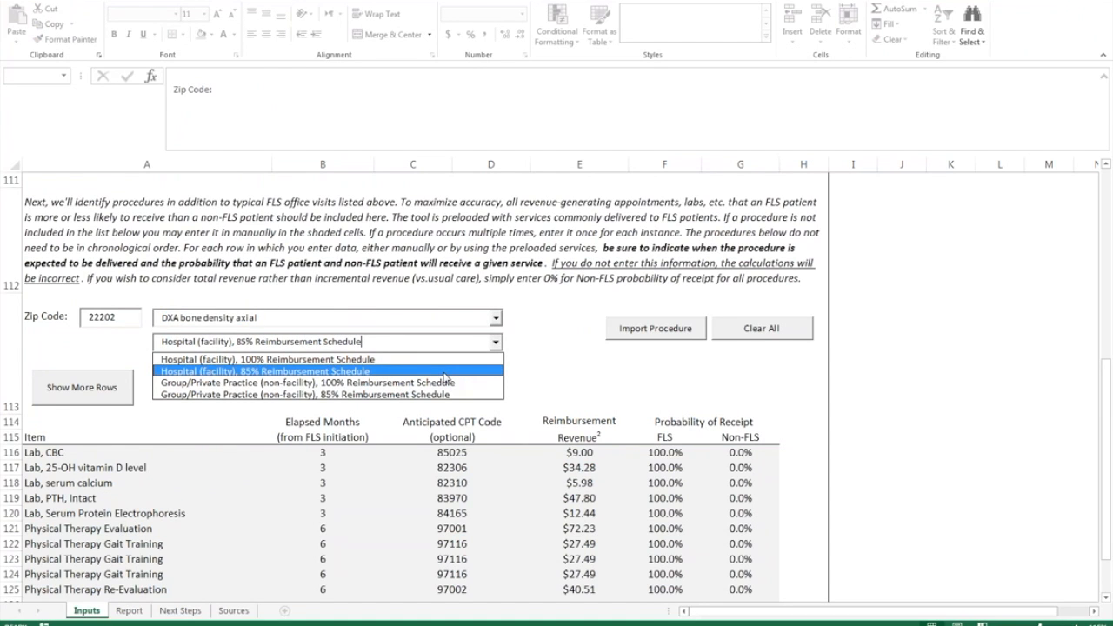
click(444, 372)
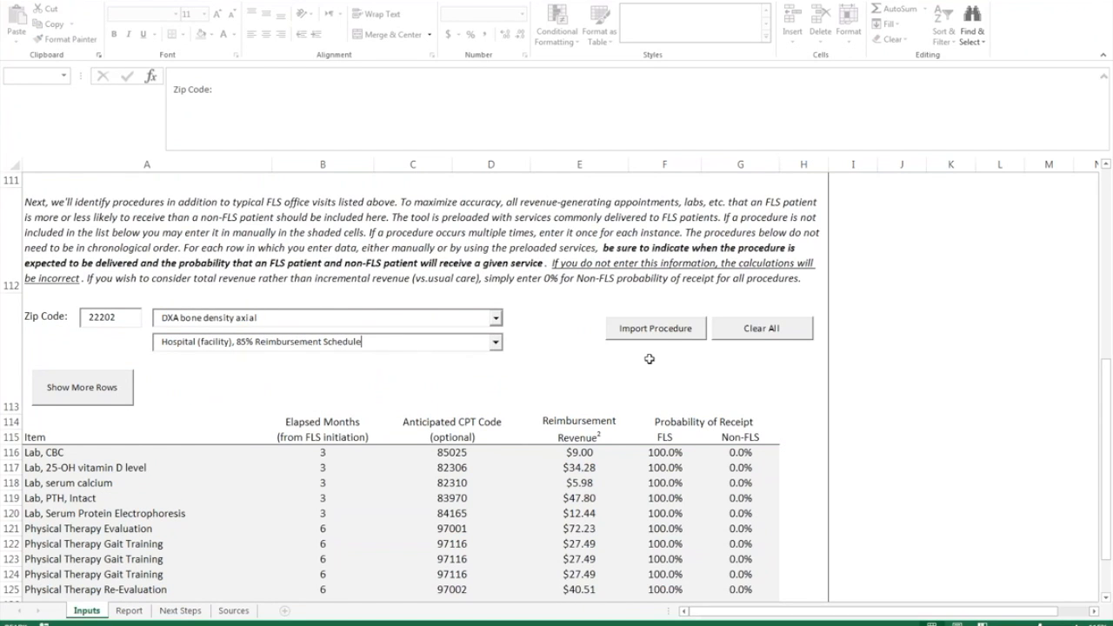
click(555, 371)
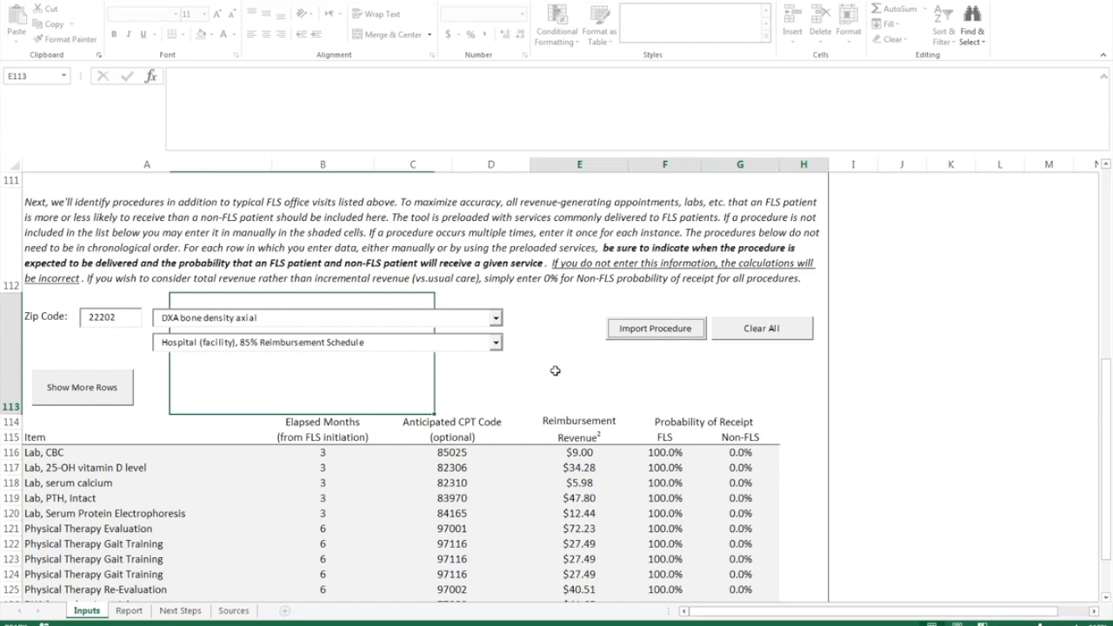
click(565, 366)
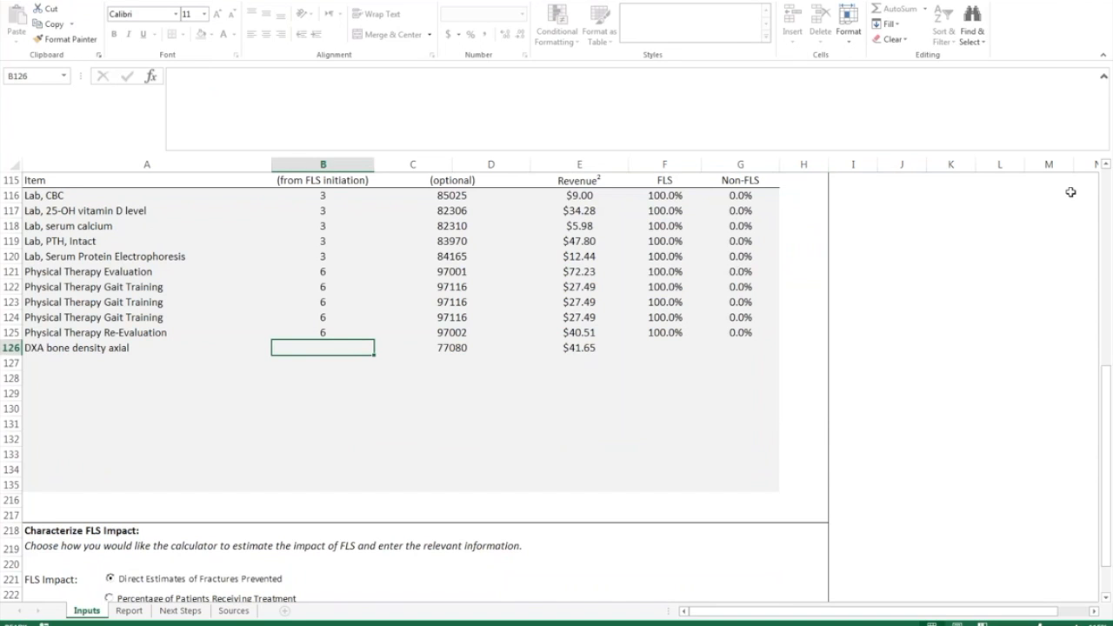
- Fill the DXA row with 1 month, 100% FLS and 25% non-FLS probability
text(1)
key(Tab)
key(shift+Tab)
text(1)
key(Tab)
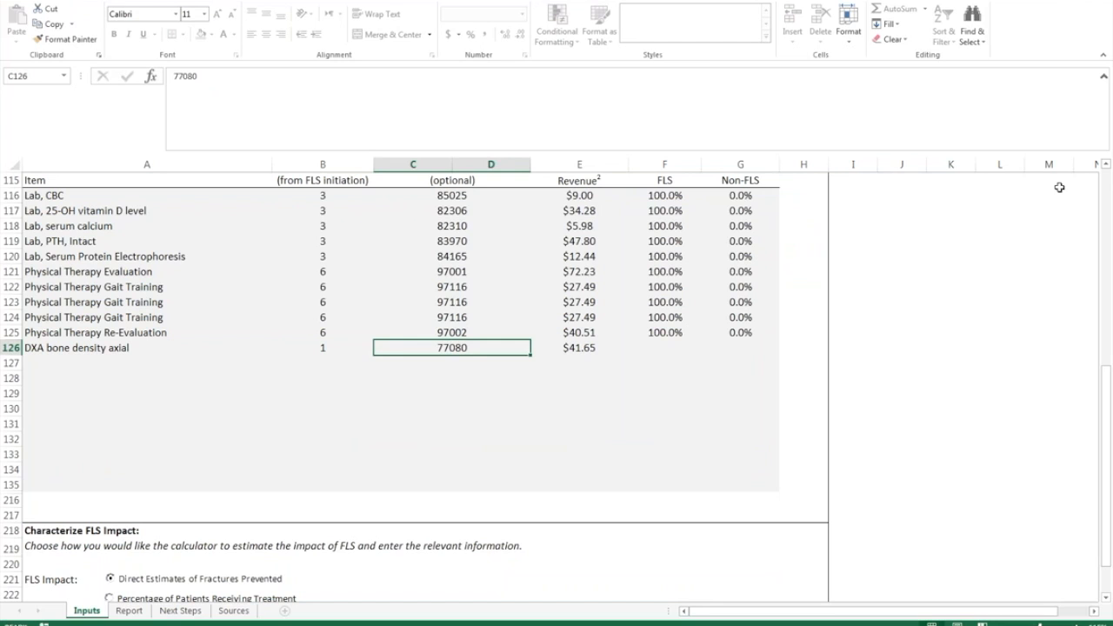
key(Tab)
scroll(671, 286, up, 1)
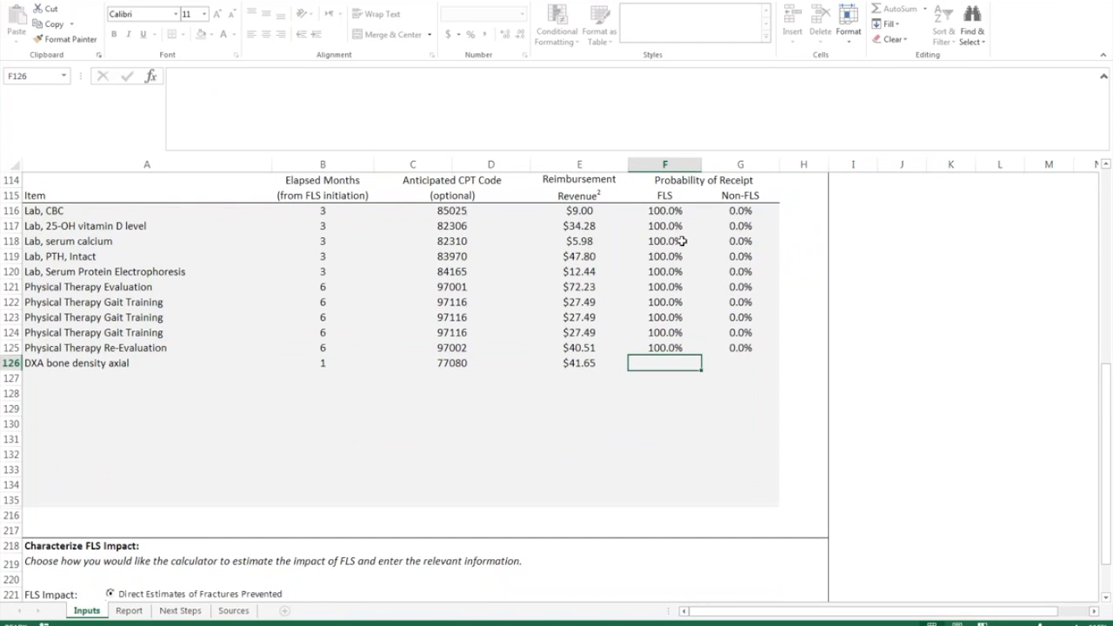
scroll(682, 240, up, 1)
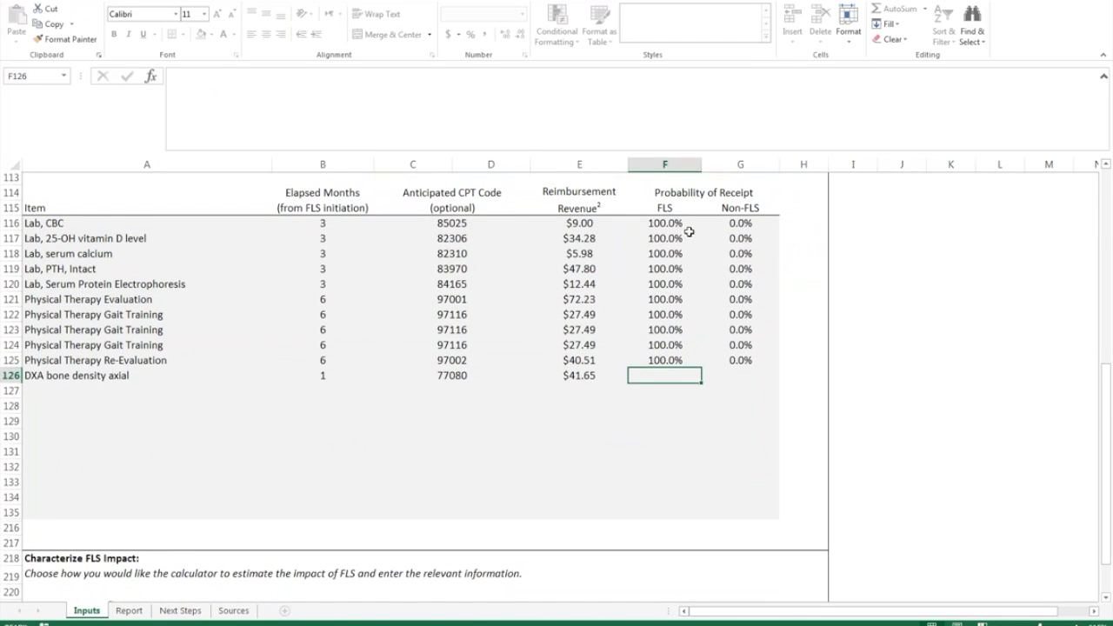
scroll(689, 231, up, 1)
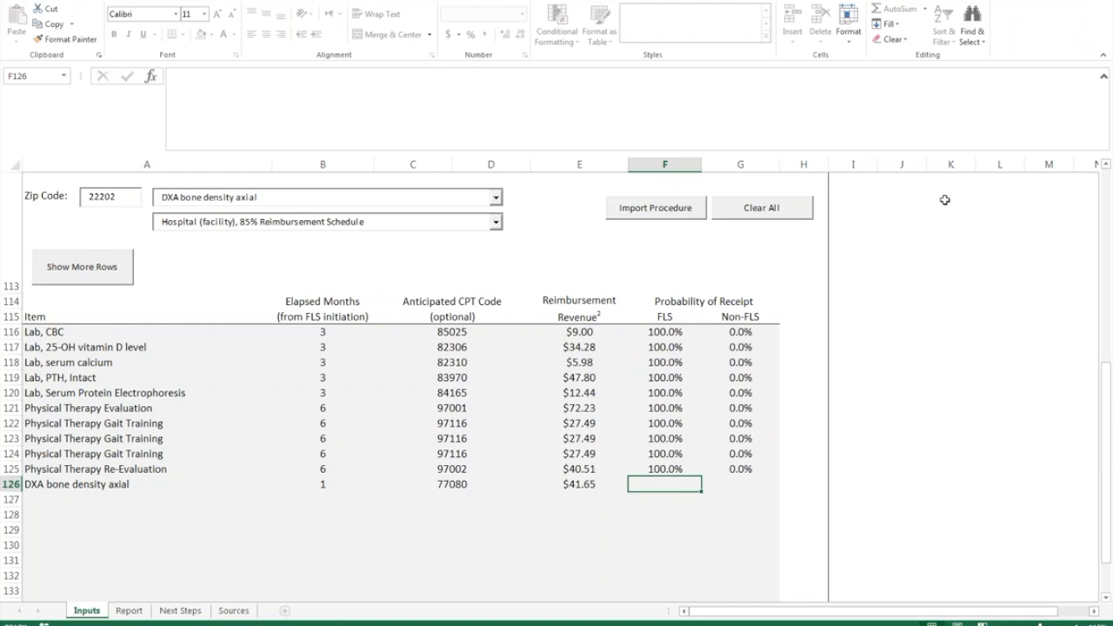
text(100)
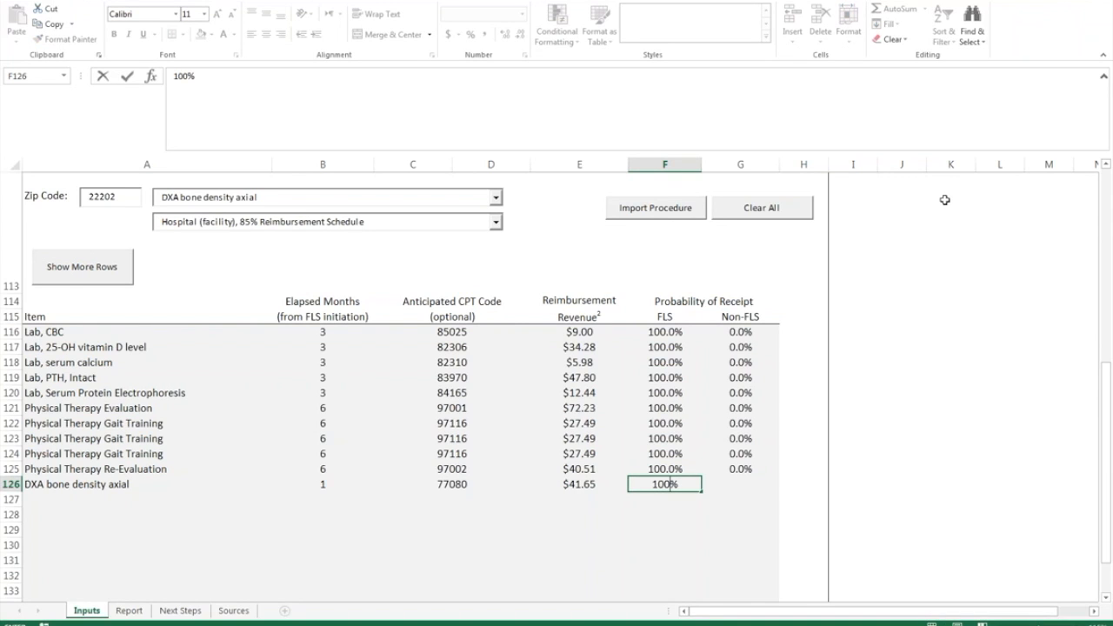
key(Tab)
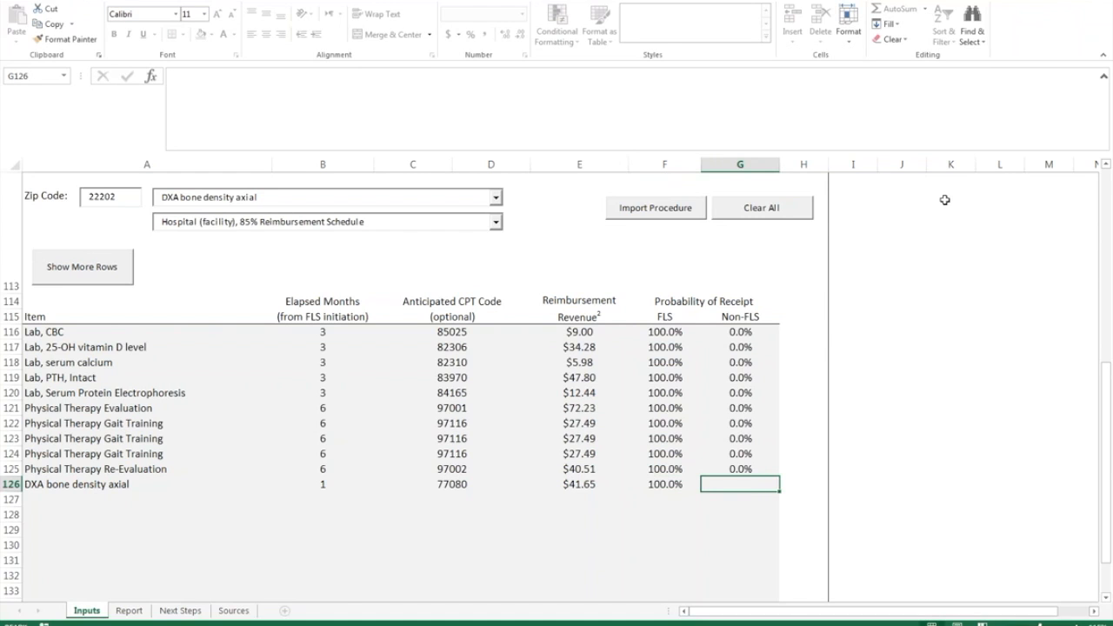
text(25)
key(Return)
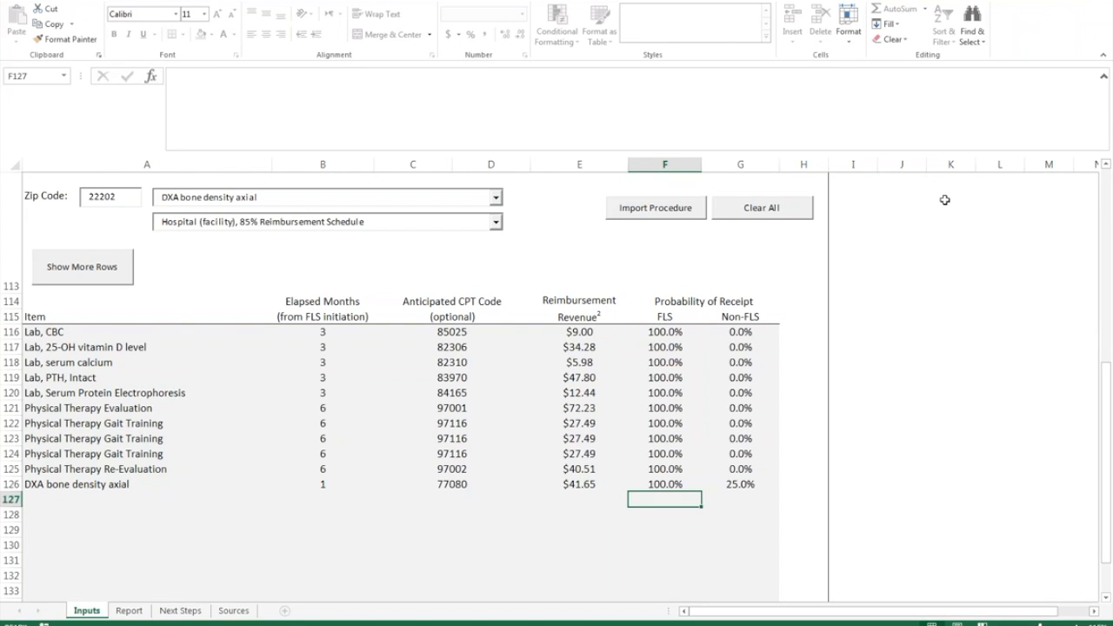
- Select the trial DXA row across columns A–G and clear it
key(Up)
key(Left)
key(Home)
key(shift+Right)
key(shift+Right)
key(shift+Right)
key(shift+Right)
key(shift+Right)
key(shift+Right)
key(Delete)
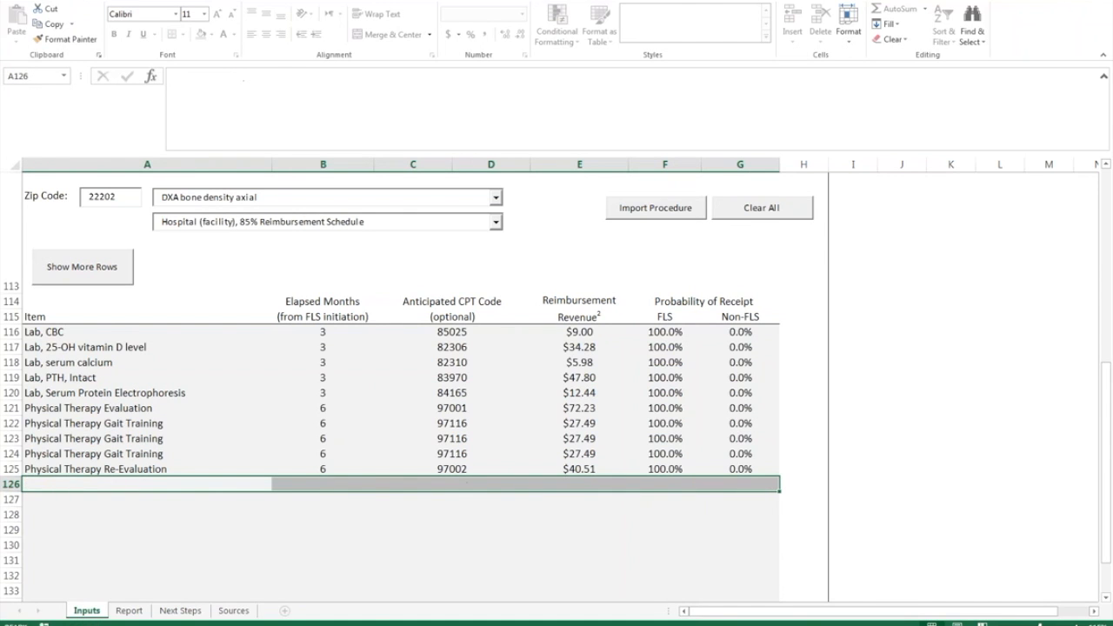
- Enter % reductions 3, 4, 2.5, 6.8, 5, 4.2, 3.6, 7.2, 3 for Ankle through Tibia/Fibula
scroll(551, 309, down, 7)
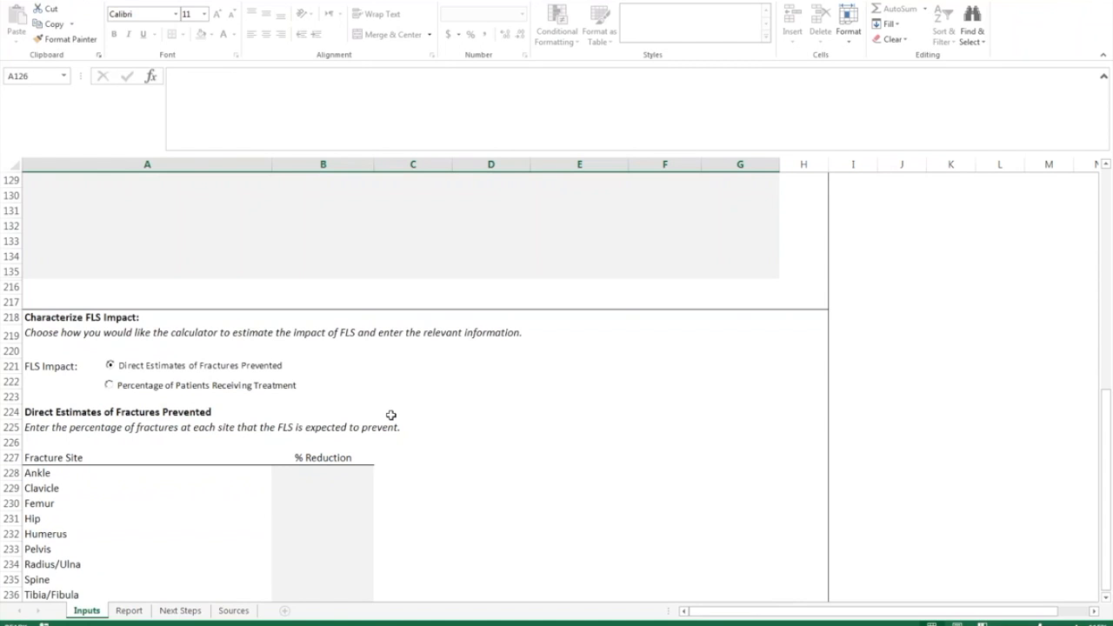
scroll(365, 426, down, 1)
click(330, 439)
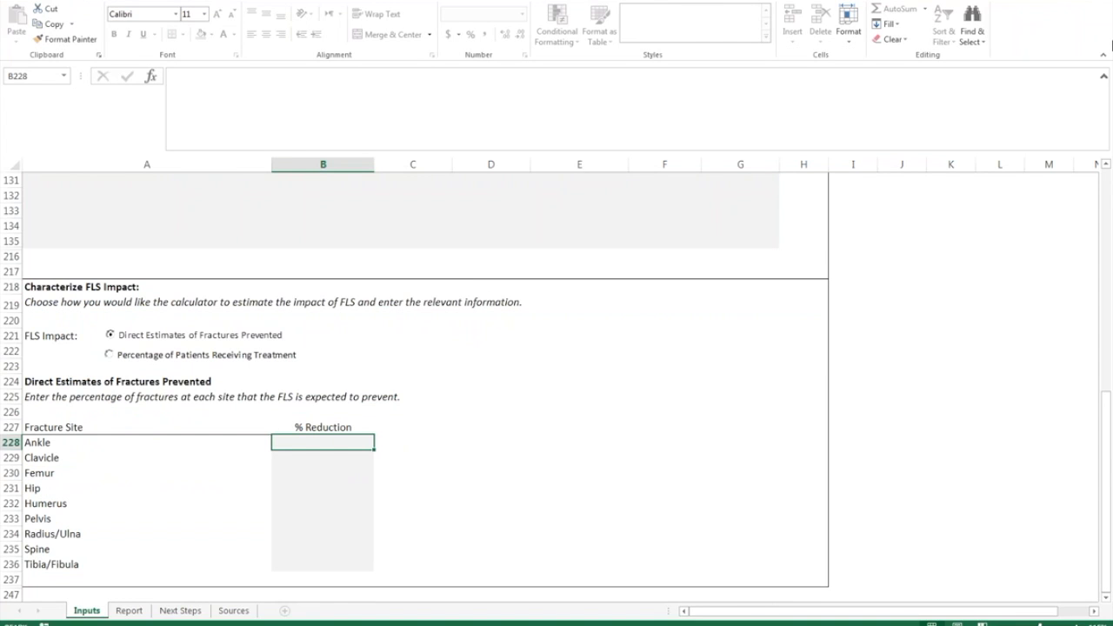
text(3)
key(Return)
text(4)
key(Return)
text(2.5)
key(Return)
text(6.8)
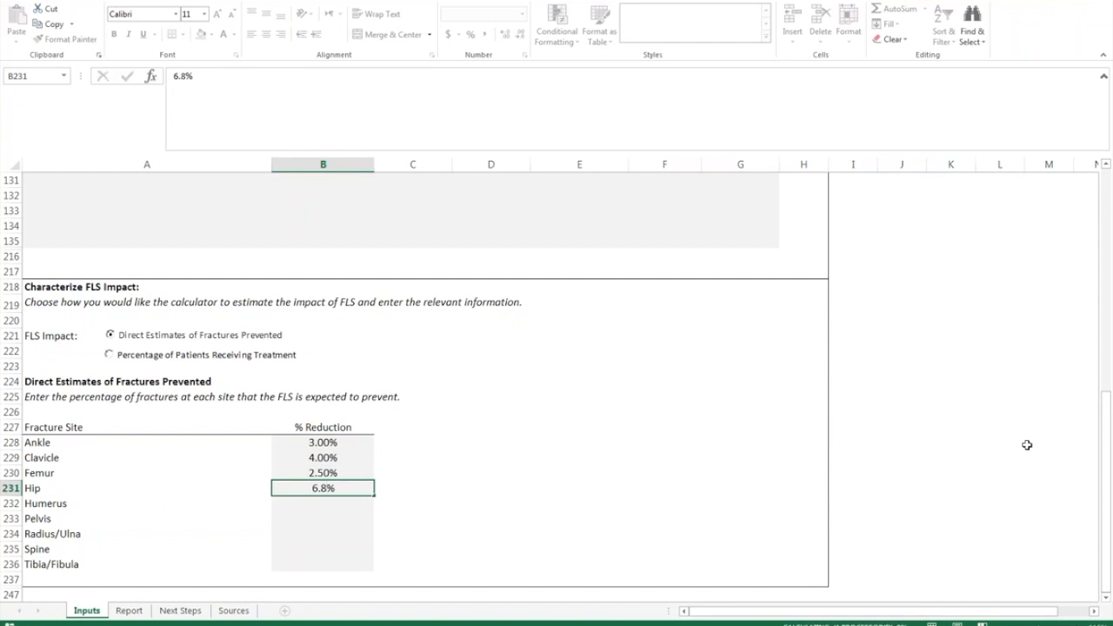
key(Return)
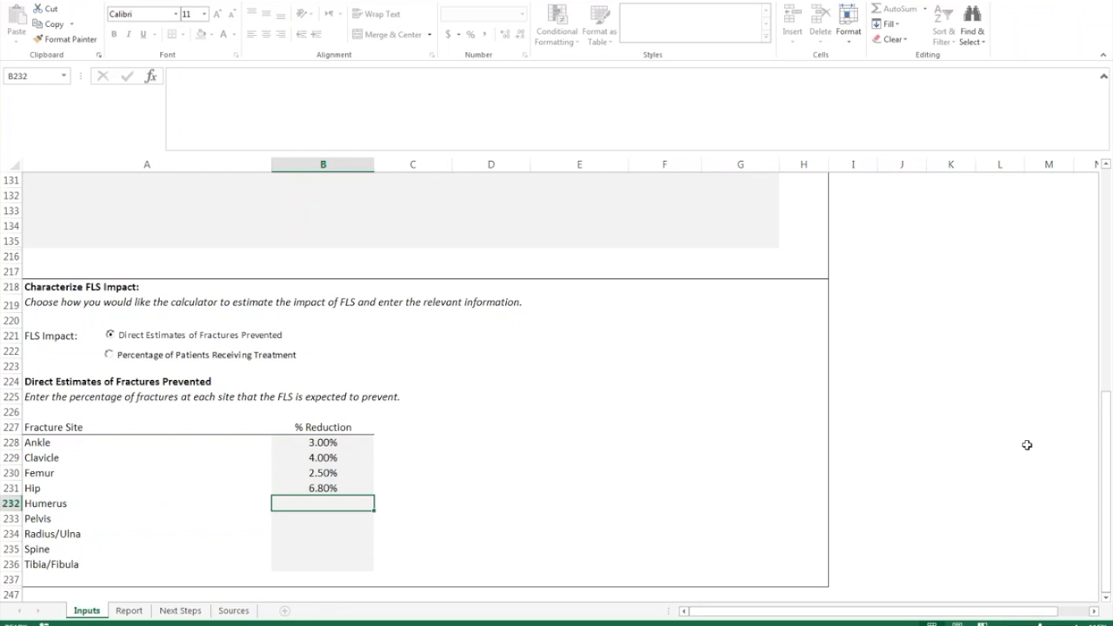
text(5)
key(Return)
text(4.2)
key(Return)
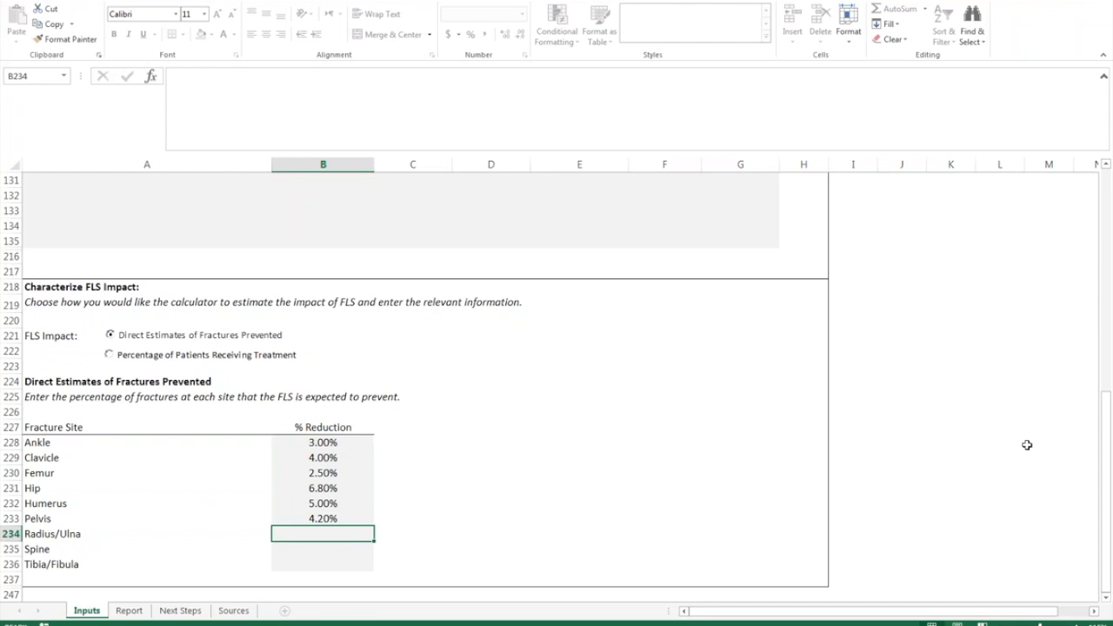
text(3.6)
key(Return)
text(7.2)
key(Return)
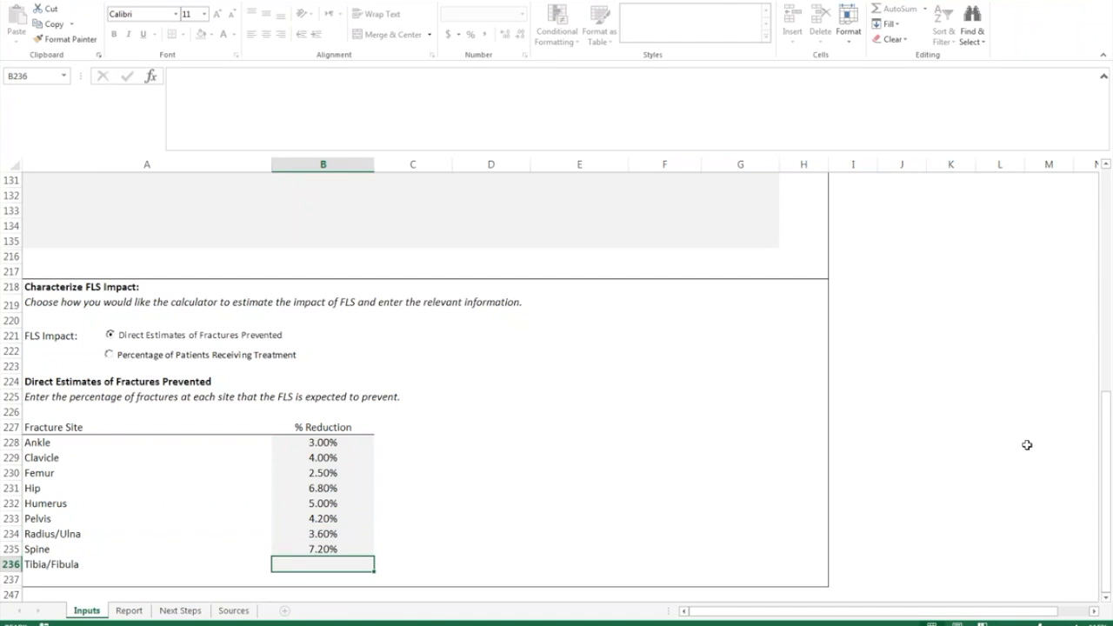
text(3)
key(Return)
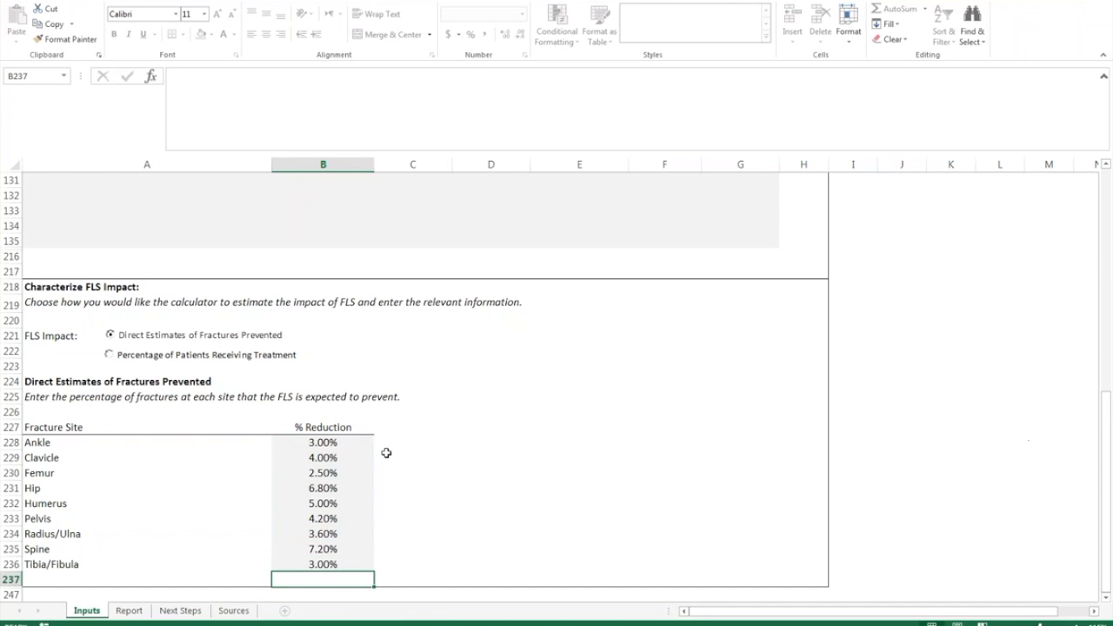
click(150, 357)
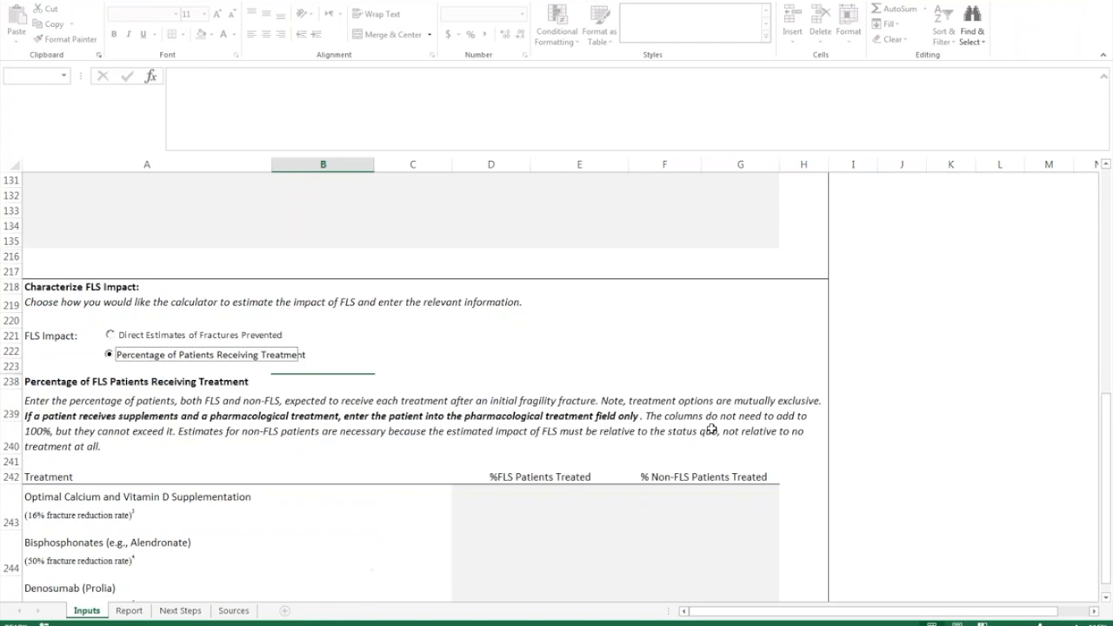
scroll(641, 468, down, 1)
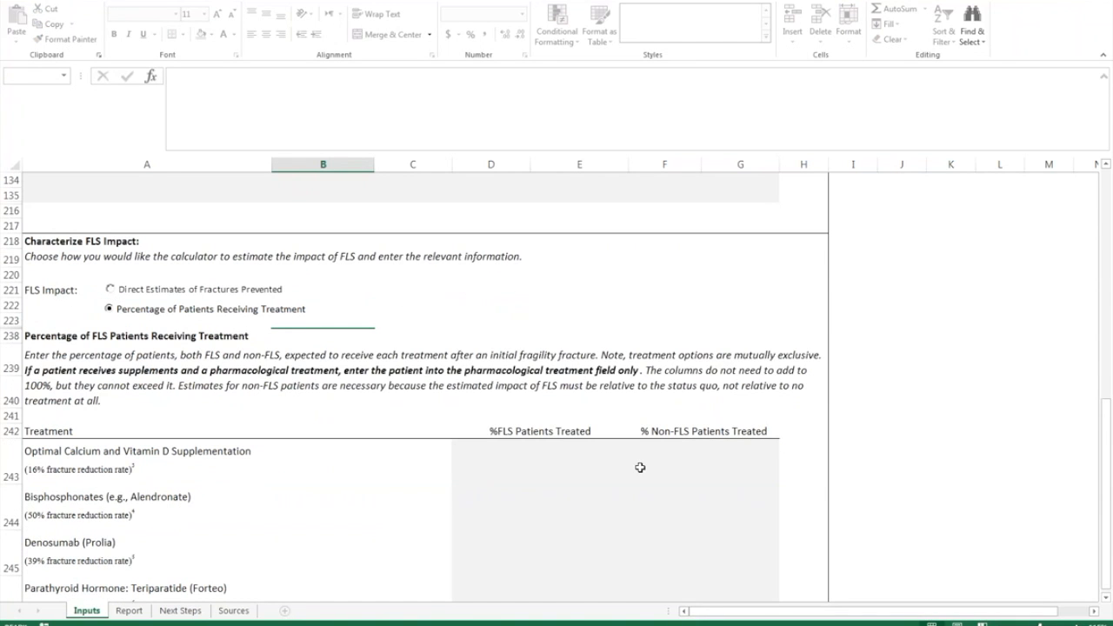
scroll(640, 468, down, 1)
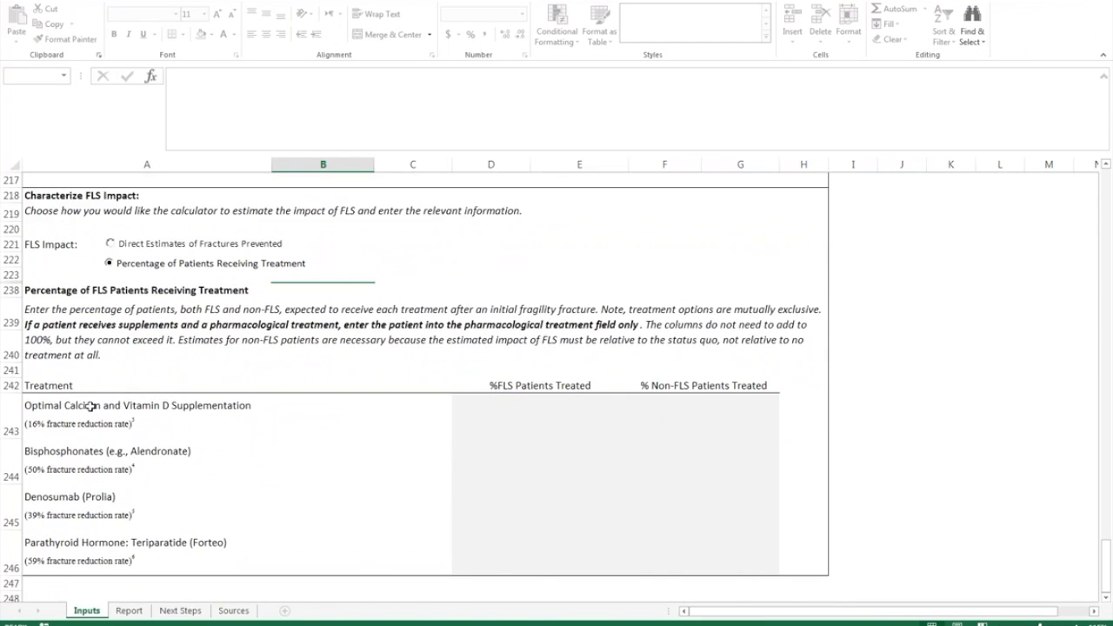
drag(57, 405, 96, 548)
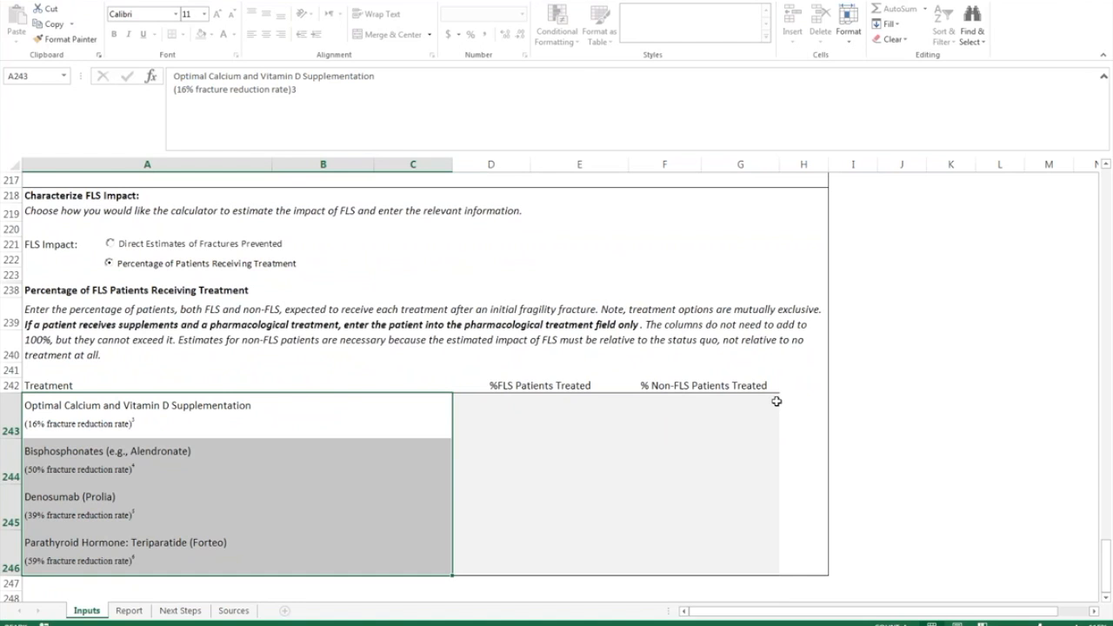
click(390, 358)
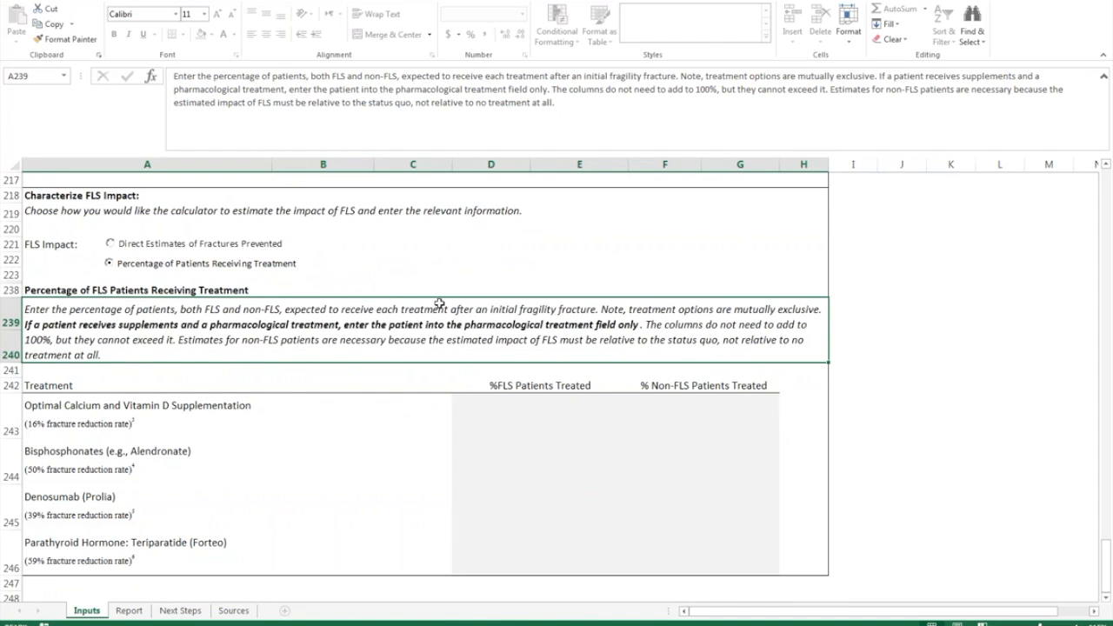
scroll(439, 303, up, 1)
click(261, 258)
scroll(357, 353, up, 2)
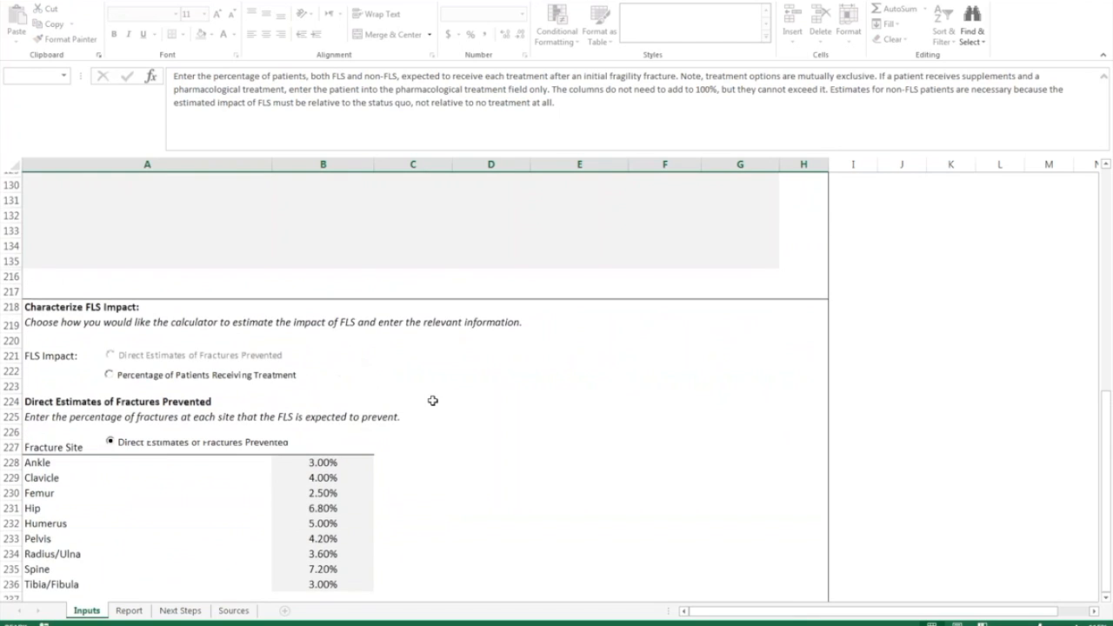
scroll(433, 400, up, 3)
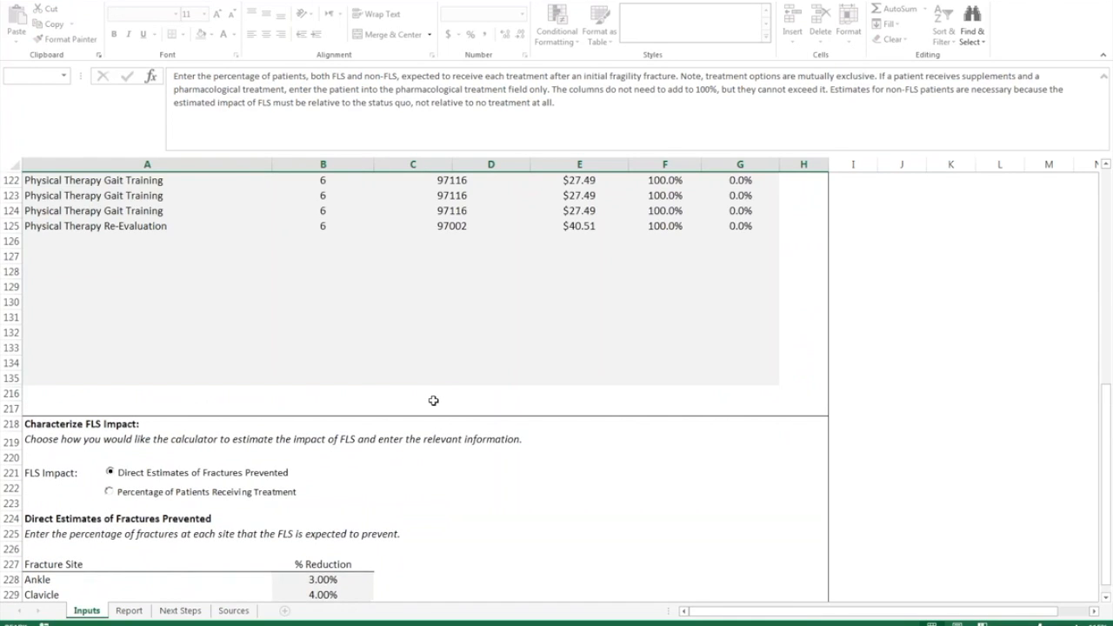
scroll(433, 401, up, 1)
click(131, 616)
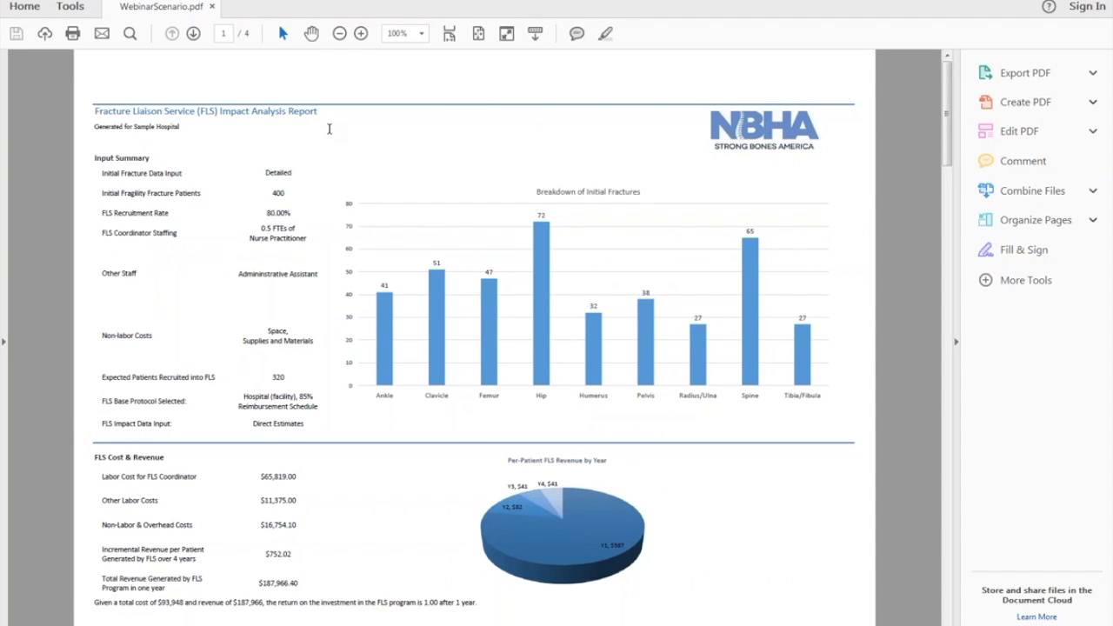
- Highlight each page-1 Input Summary value, from coordinator staffing to the 320 recruited patients
drag(264, 195, 296, 238)
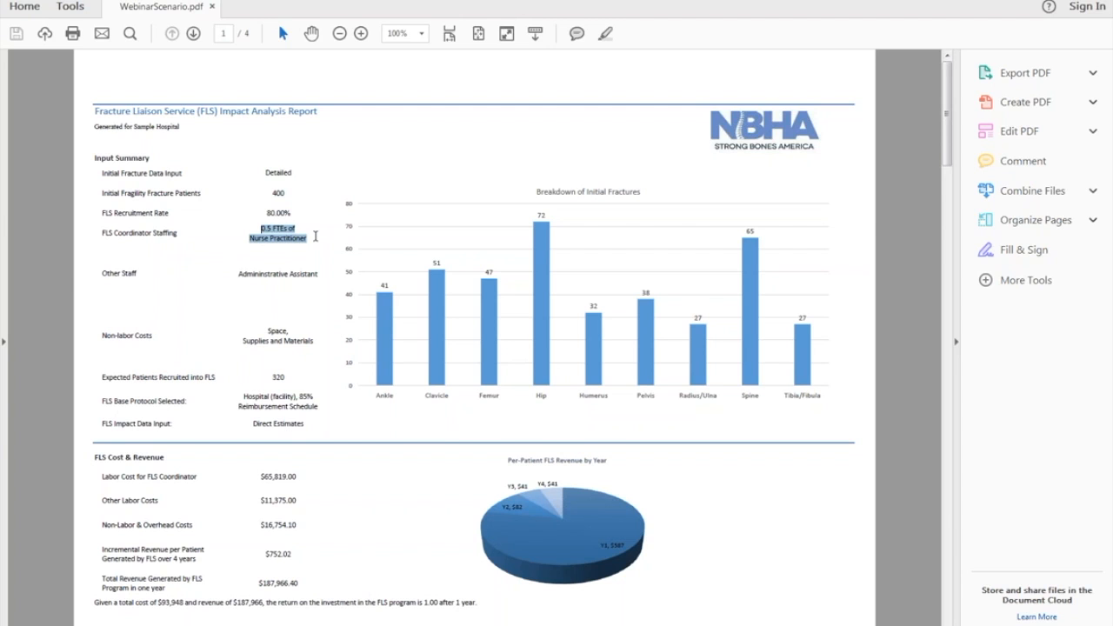
drag(239, 274, 312, 284)
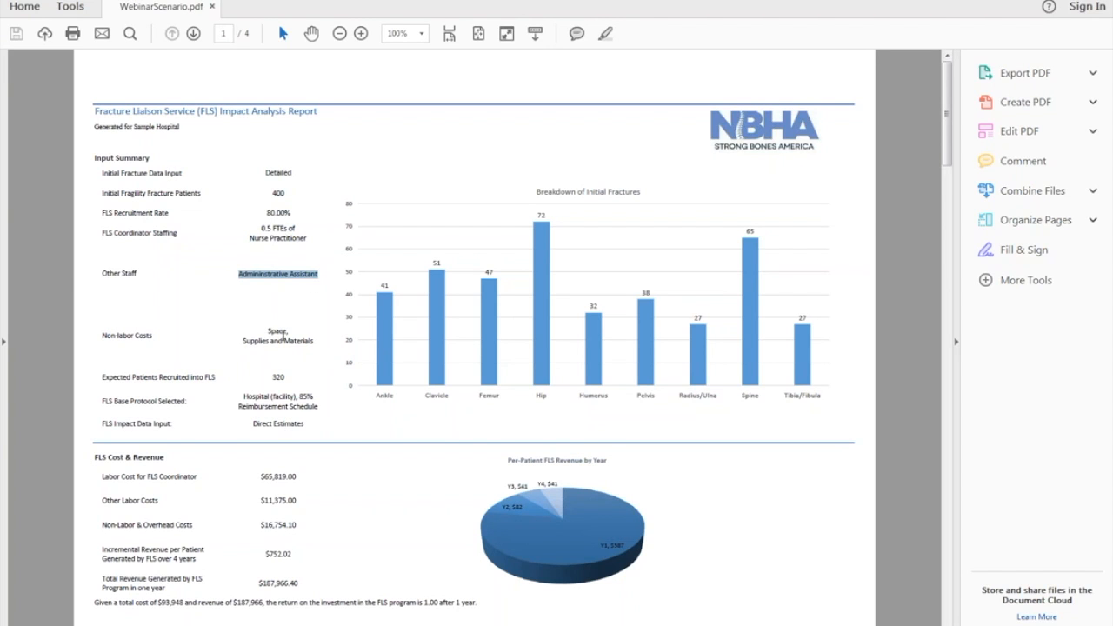
drag(256, 325, 312, 341)
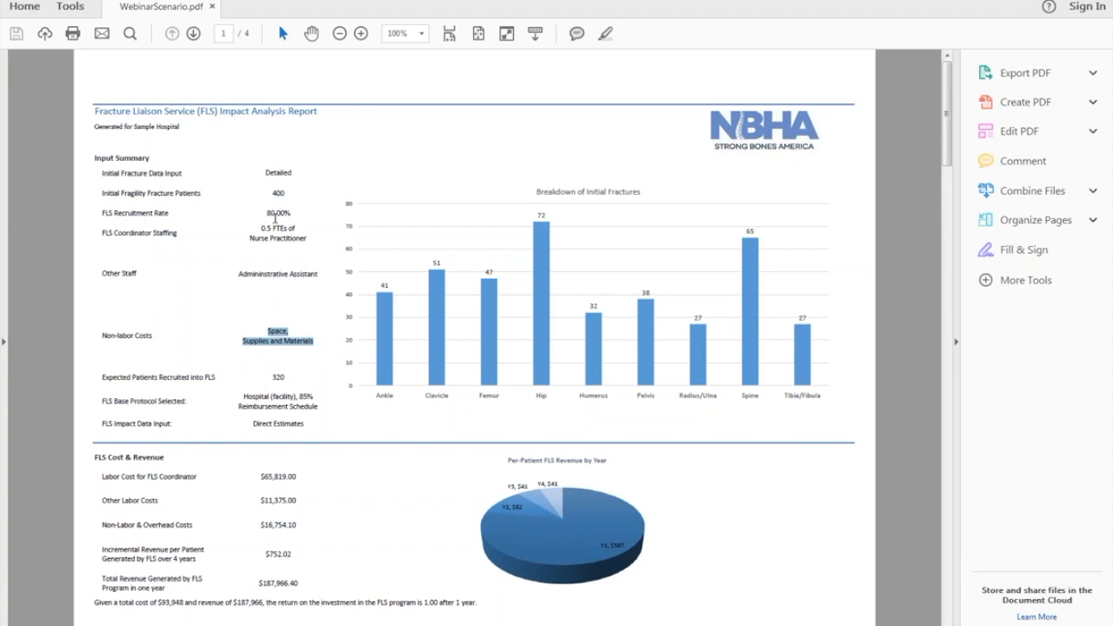
double_click(279, 379)
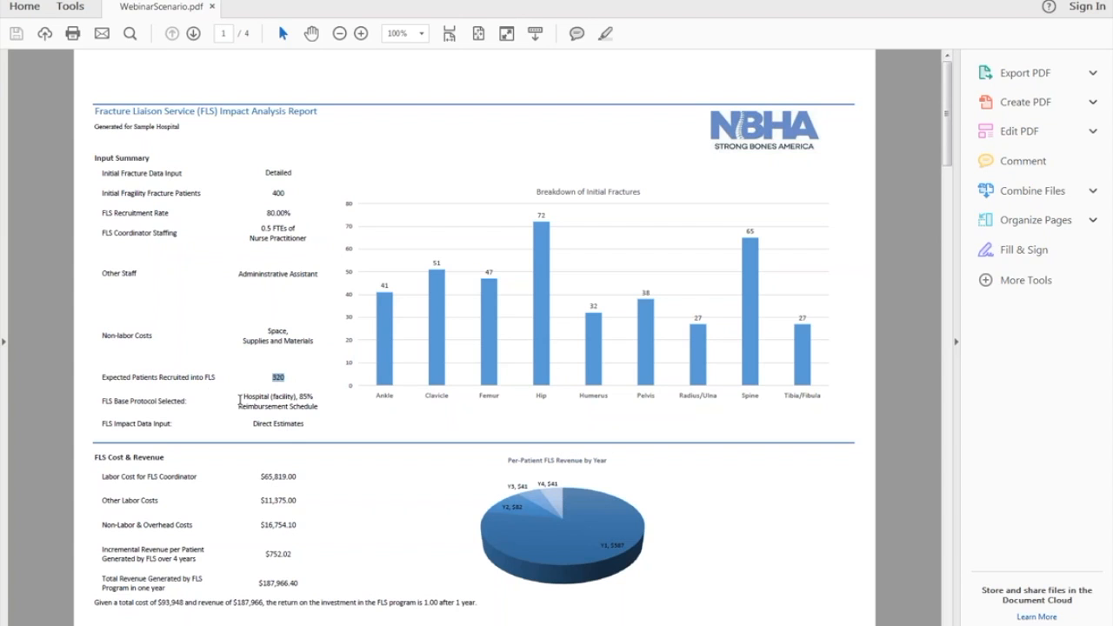
drag(243, 396, 310, 408)
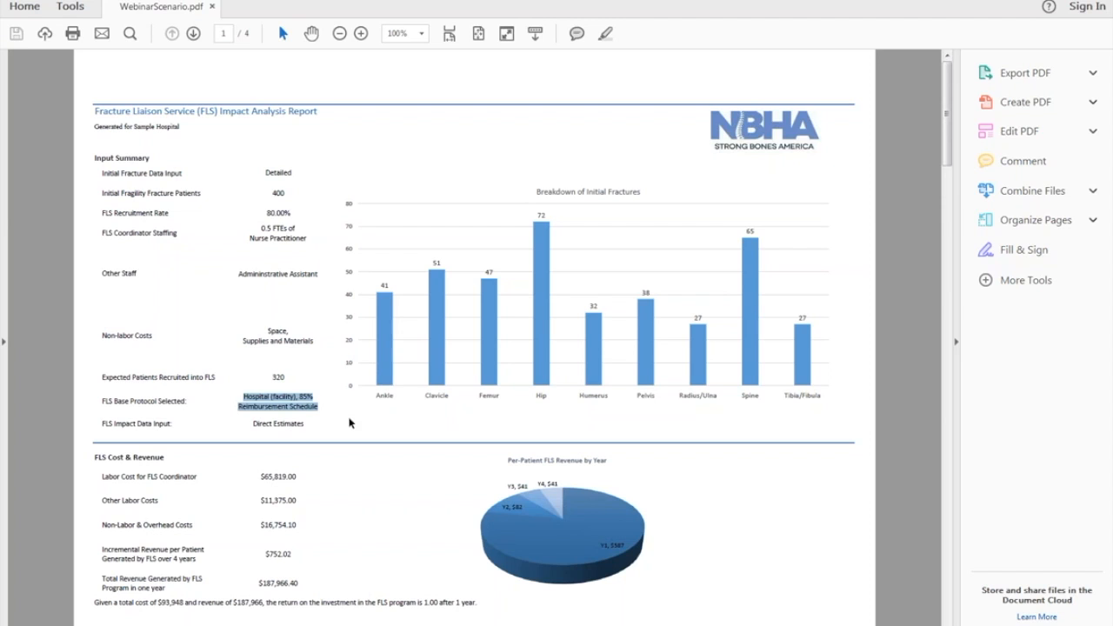
triple_click(304, 424)
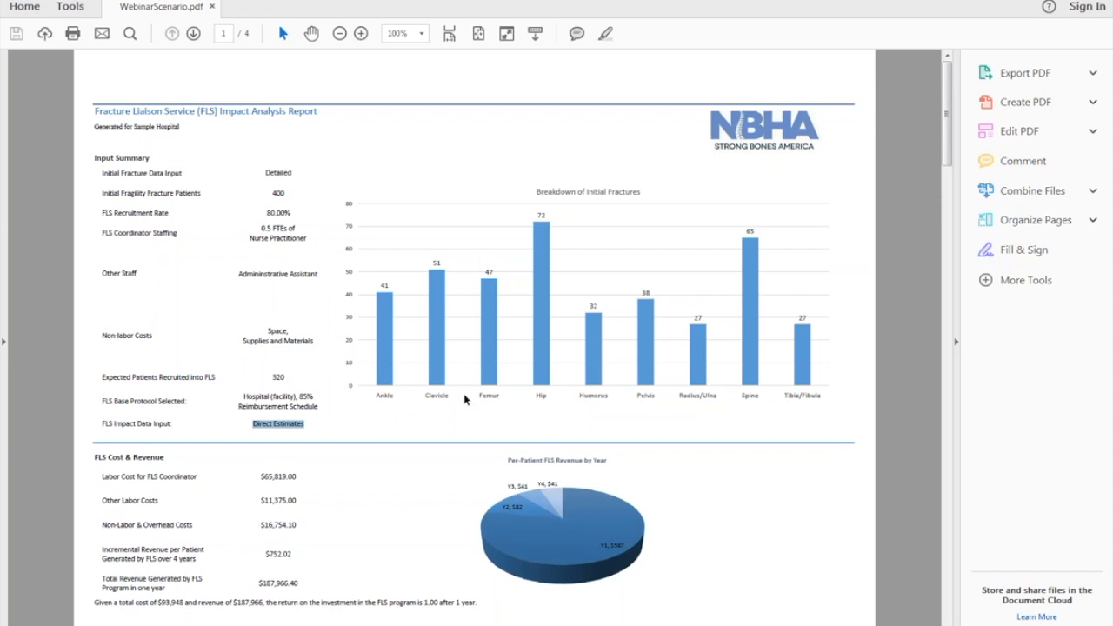
click(383, 449)
scroll(413, 442, down, 1)
scroll(413, 441, down, 2)
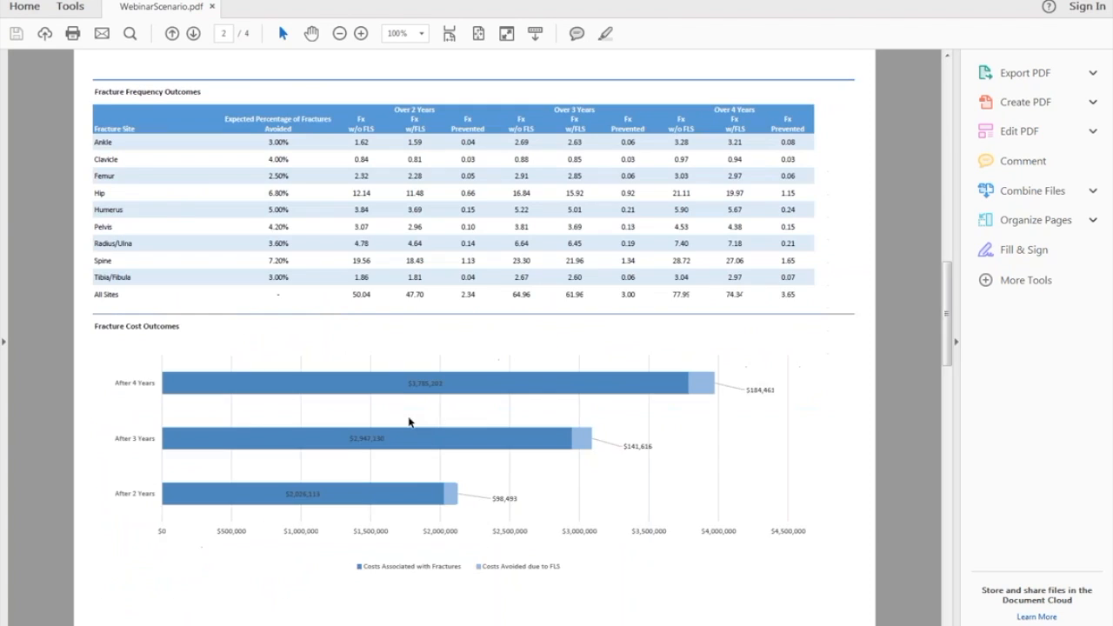
scroll(415, 423, up, 2)
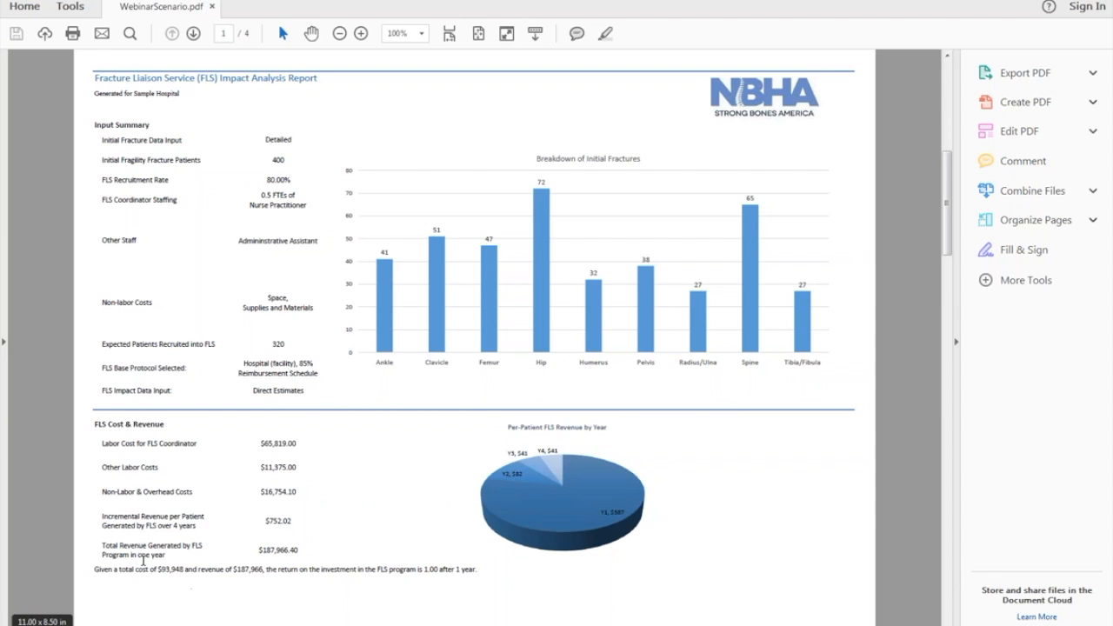
drag(159, 569, 184, 570)
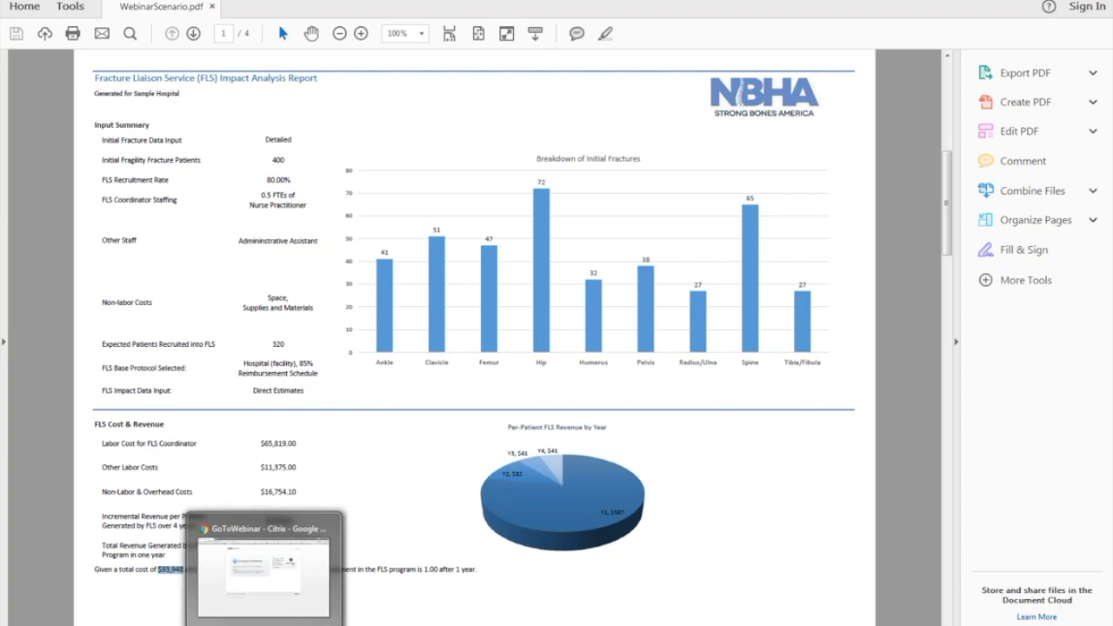
click(290, 524)
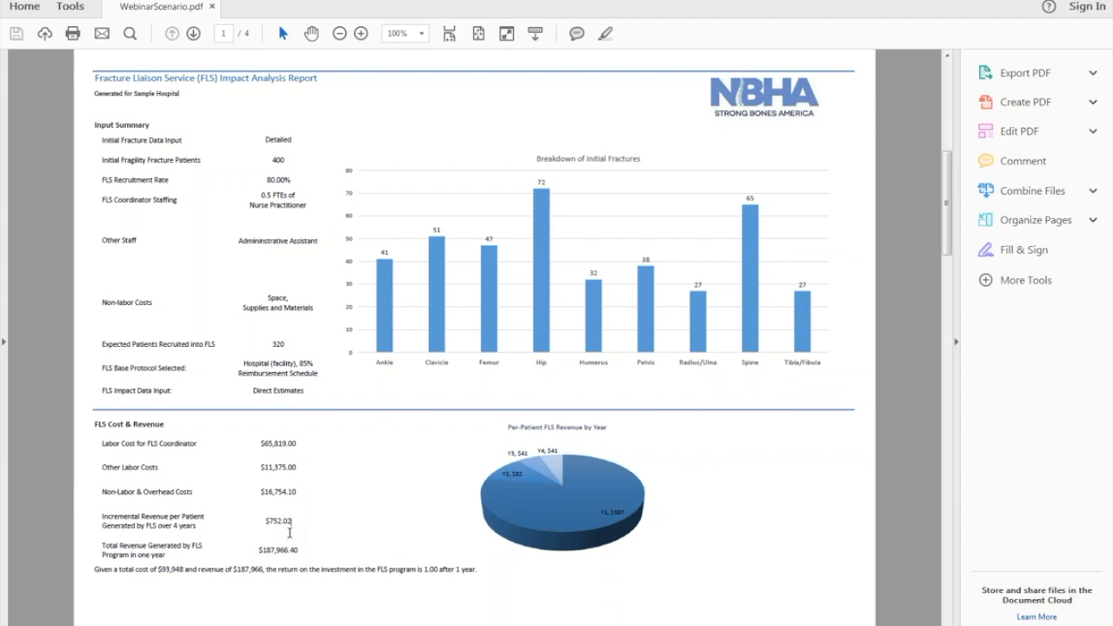
drag(266, 522, 306, 524)
drag(257, 551, 322, 567)
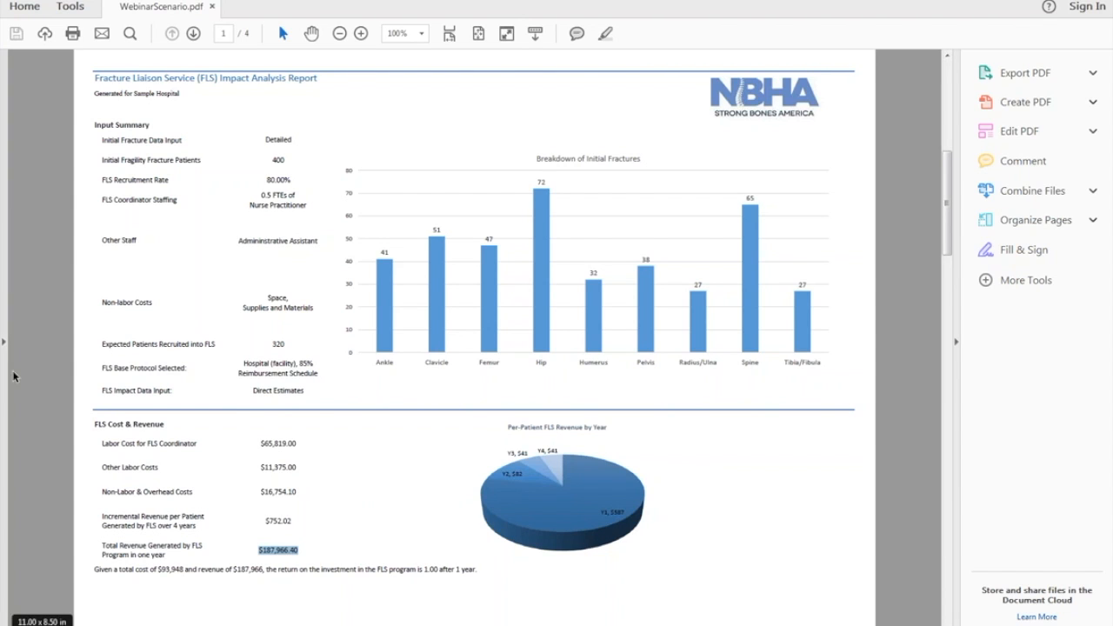
scroll(232, 400, down, 3)
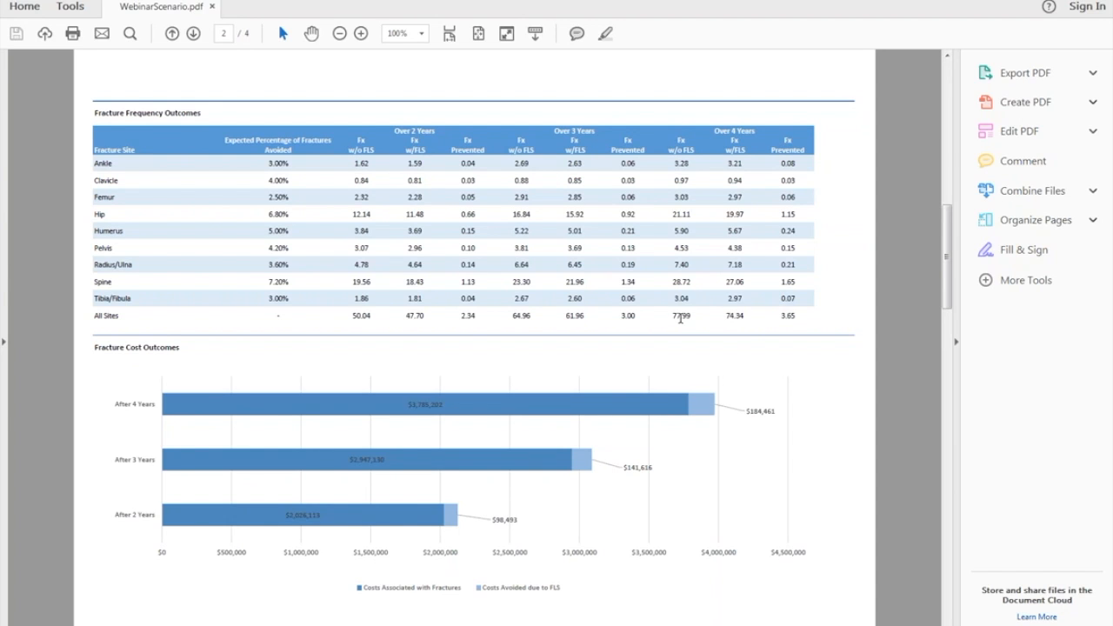
- Highlight the All Sites four-year fracture totals in the page-2 frequency table
drag(682, 319, 787, 312)
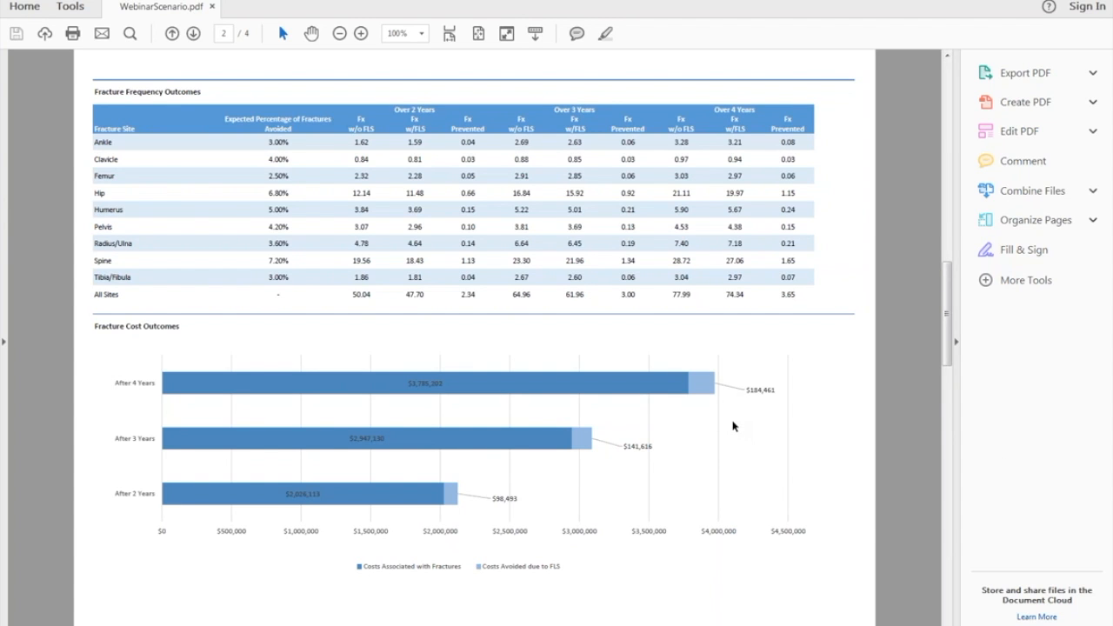
scroll(734, 426, down, 3)
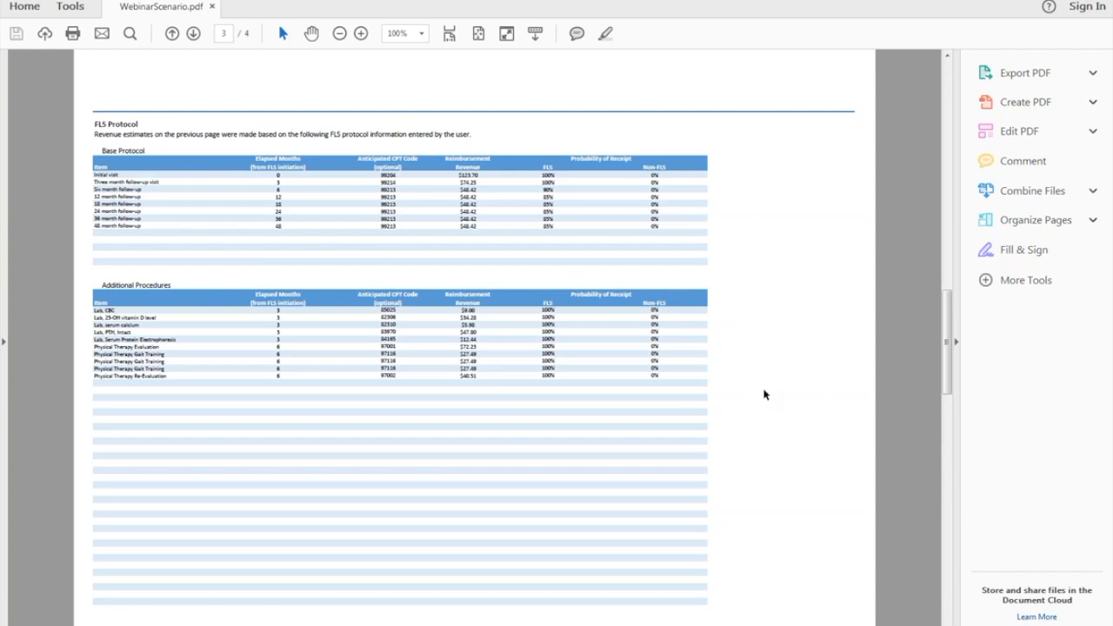
scroll(551, 354, up, 5)
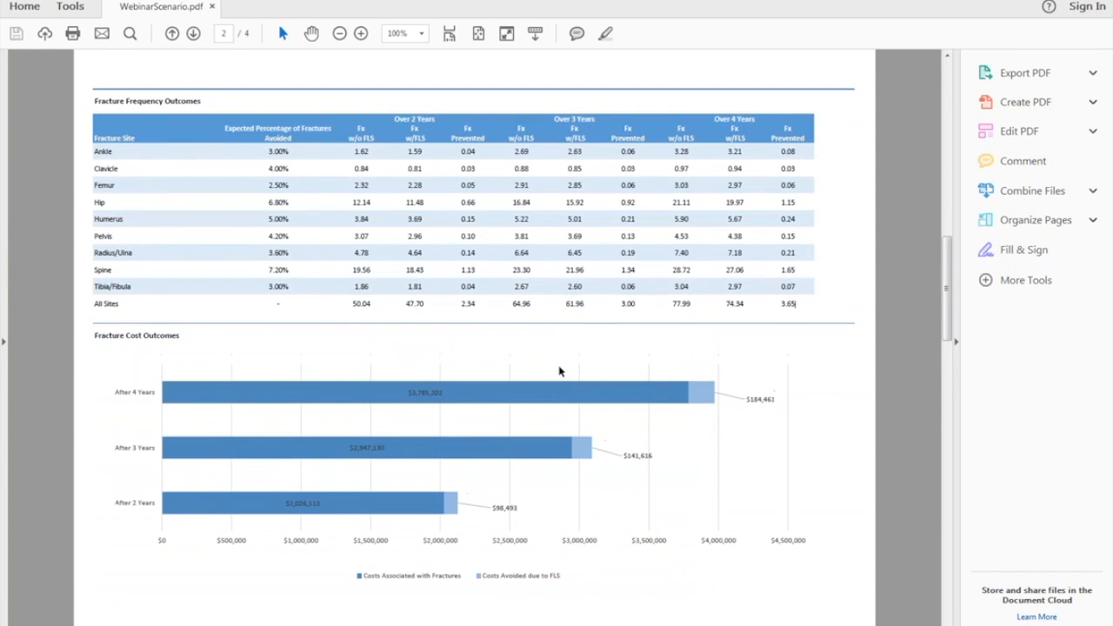
scroll(564, 368, down, 5)
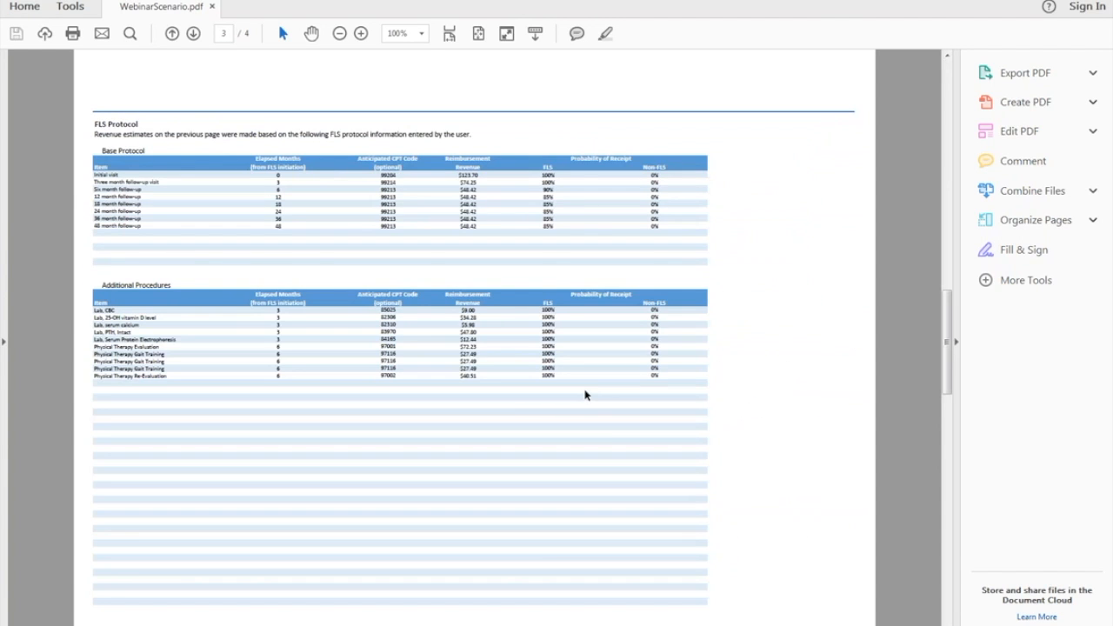
scroll(607, 438, up, 5)
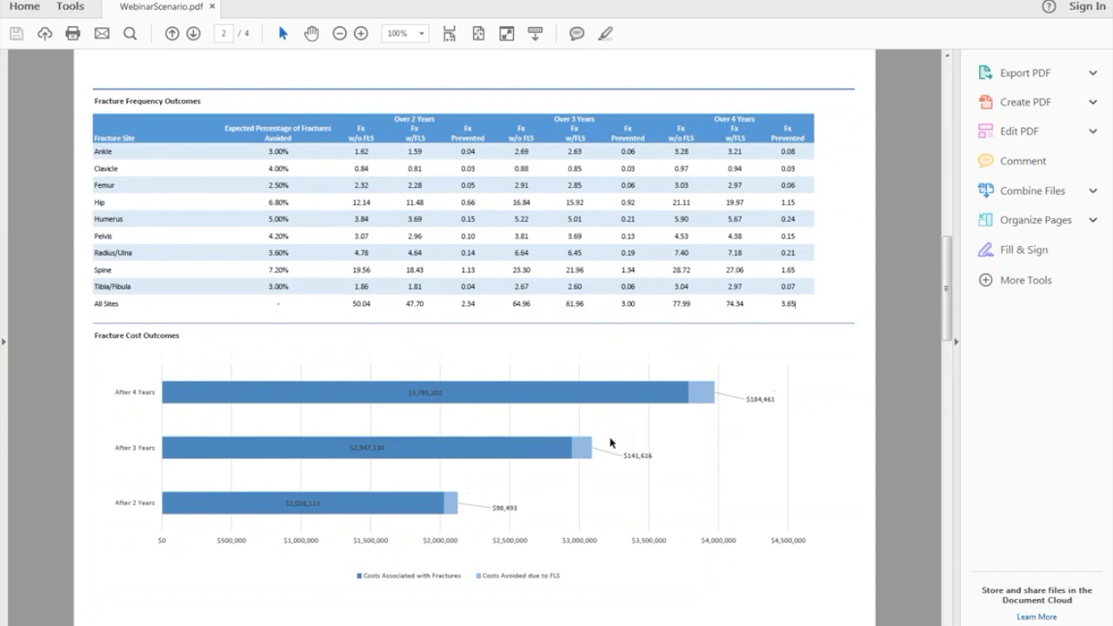